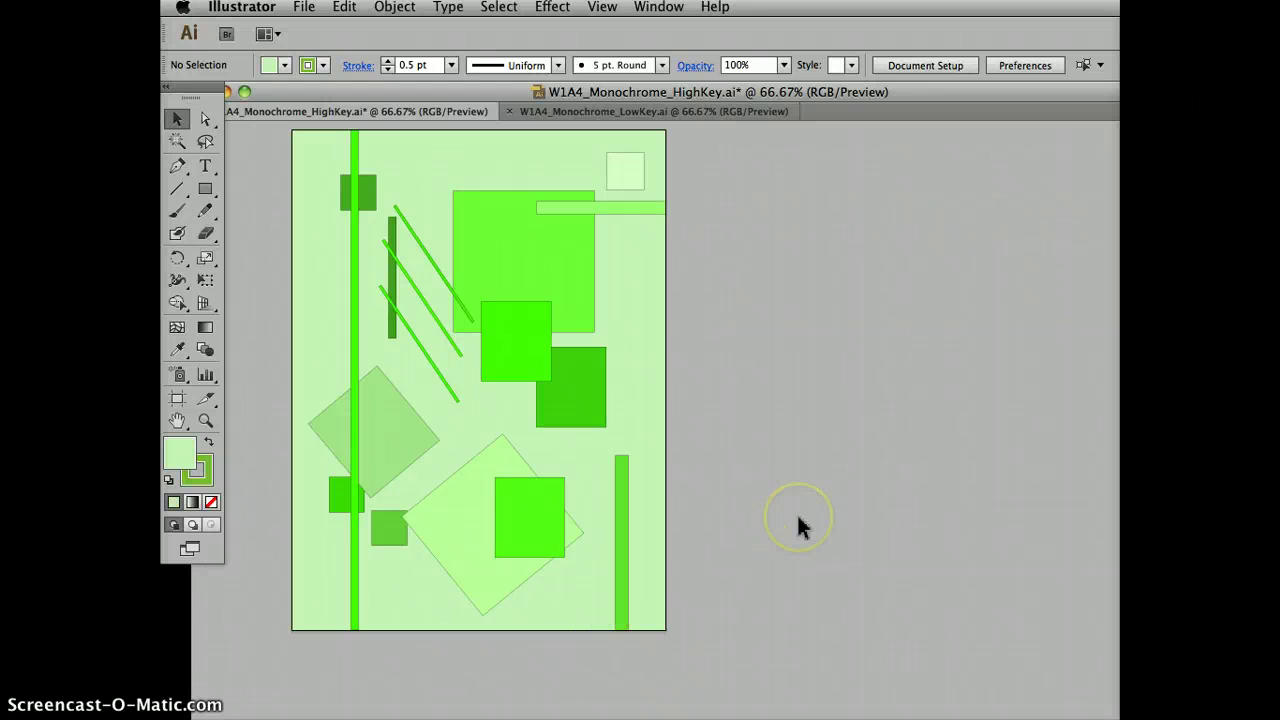
Review the light HighKey and dark LowKey designs, selecting then deselecting the background rectangle
{"action": "left_click", "coordinate": [845, 424]}
{"action": "left_click", "coordinate": [593, 119]}
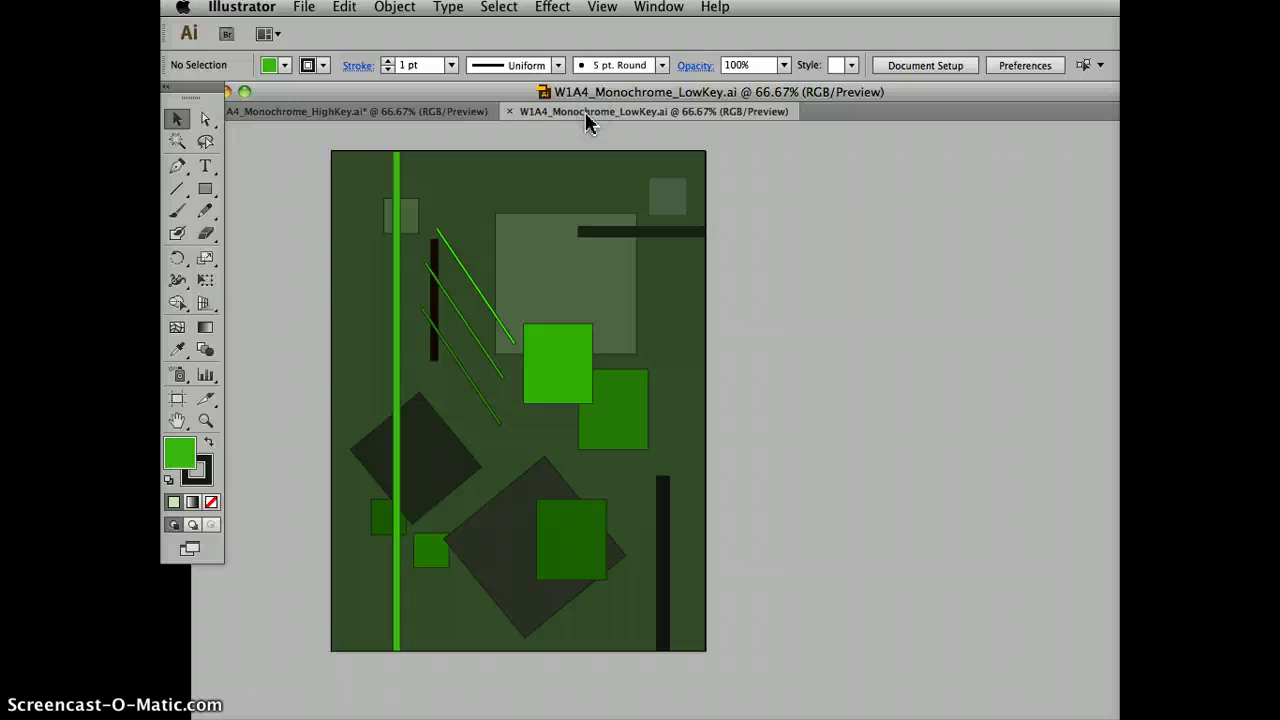
{"action": "left_click", "coordinate": [405, 111]}
{"action": "left_click", "coordinate": [775, 188]}
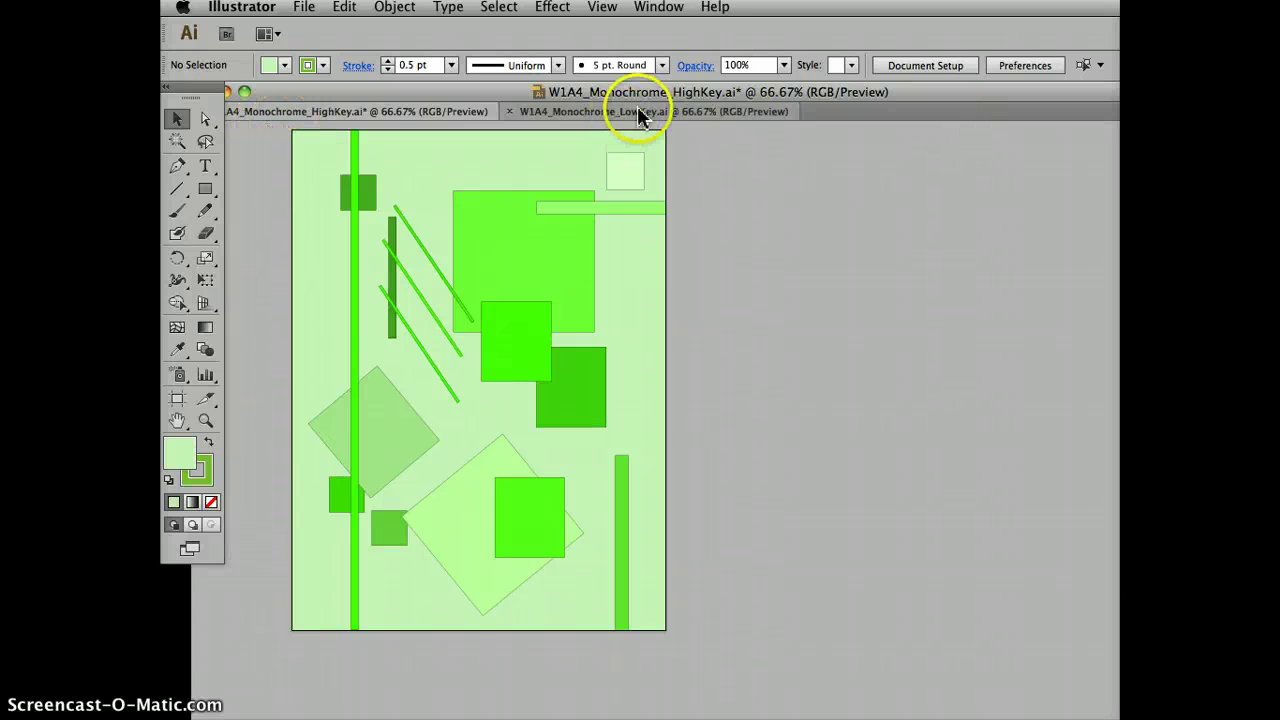
{"action": "left_click", "coordinate": [389, 166]}
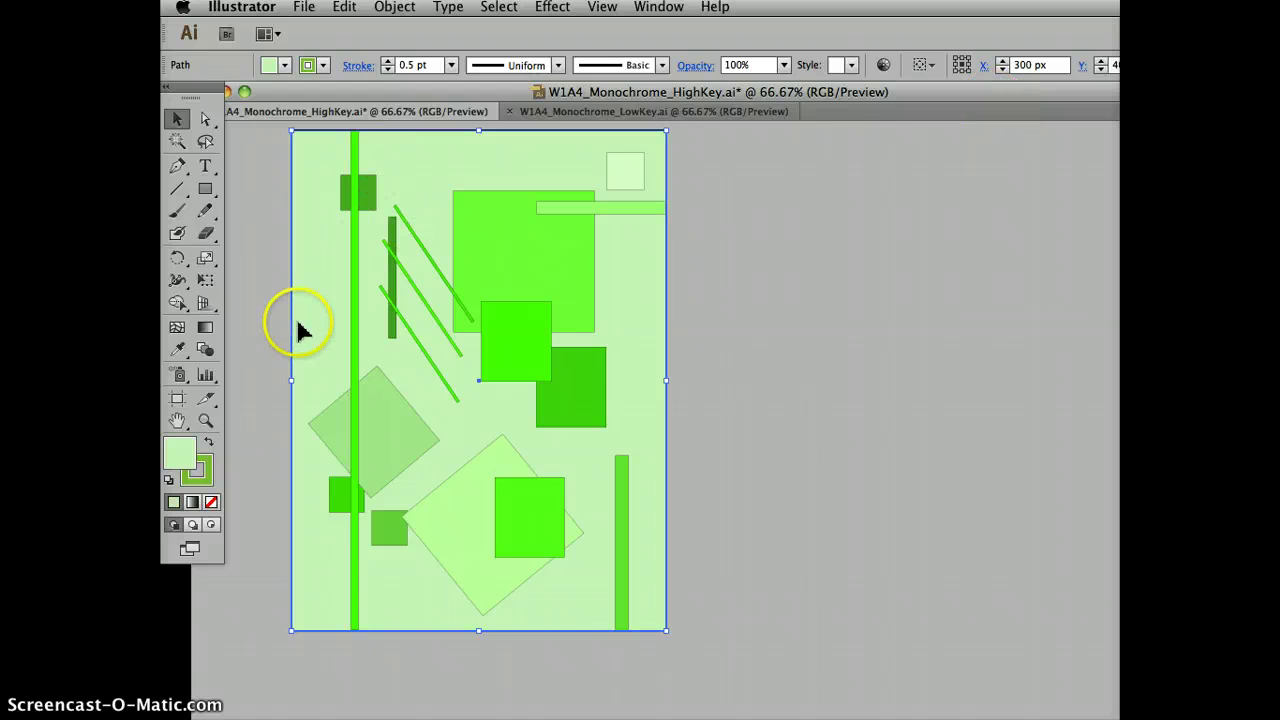
{"action": "left_click", "coordinate": [698, 152]}
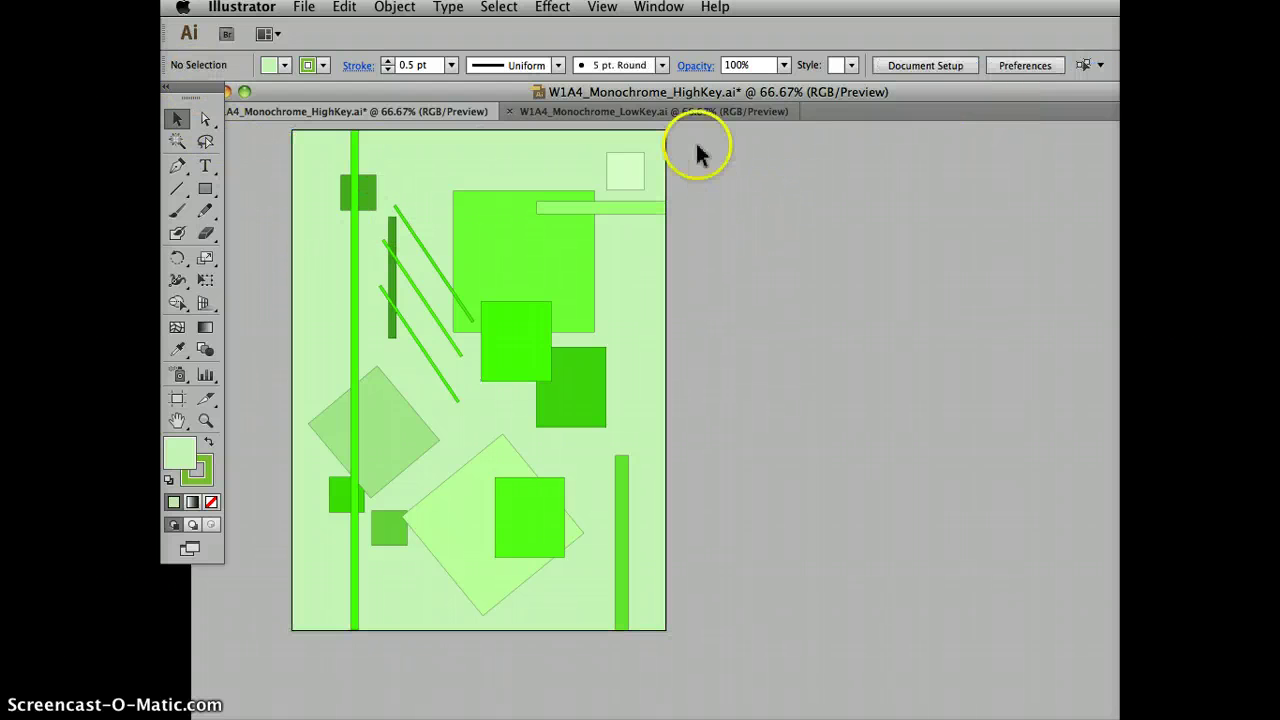
Create a new 1350 × 1000 px document using pixel units
{"action": "left_click", "coordinate": [300, 8]}
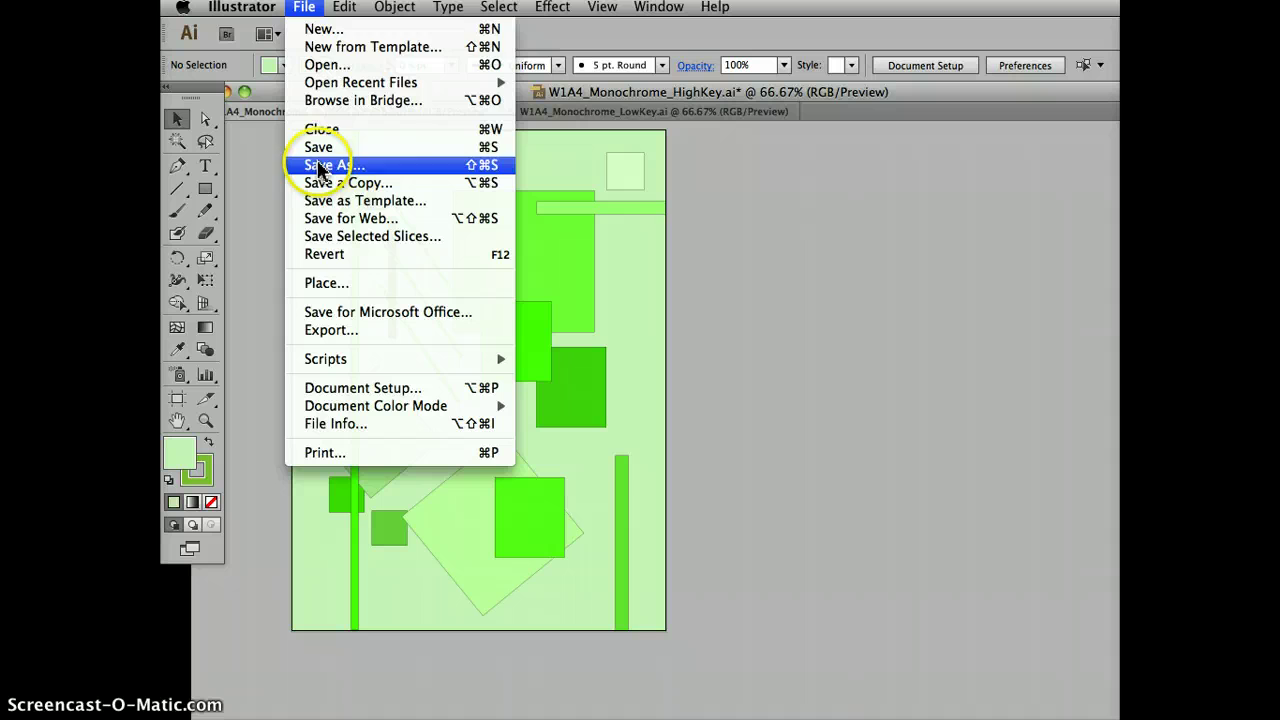
{"action": "left_click", "coordinate": [324, 30]}
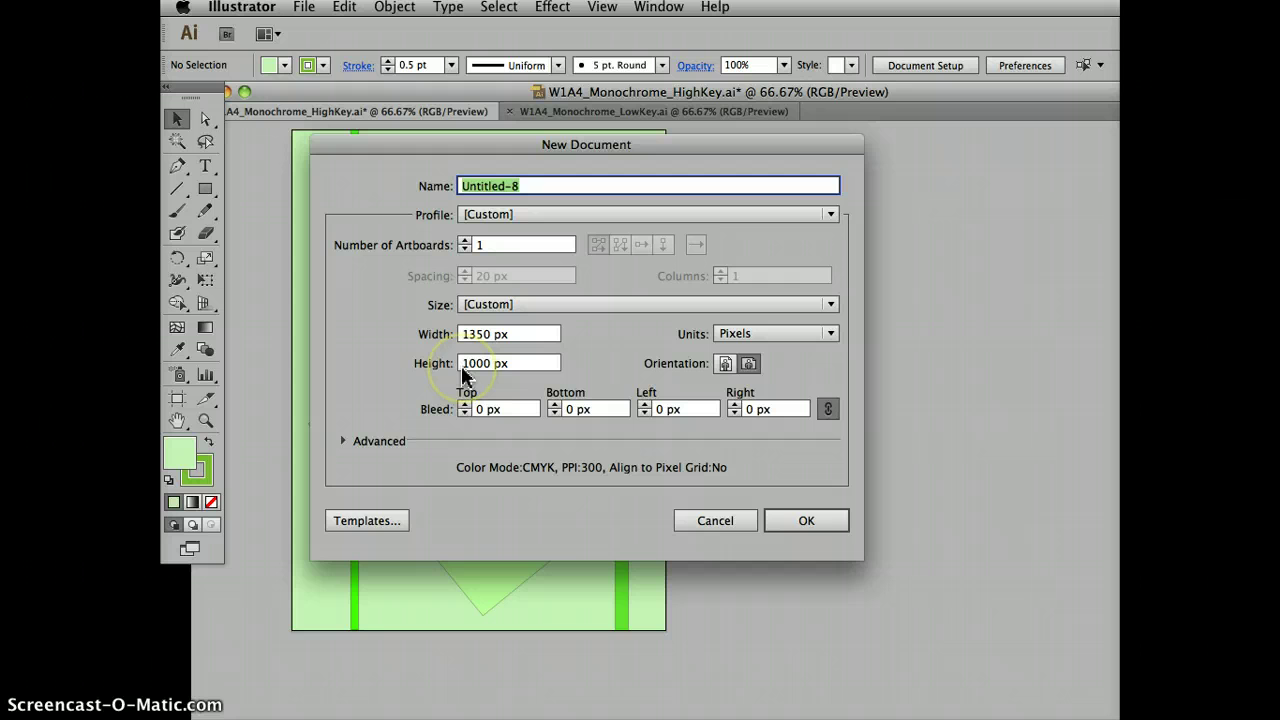
{"action": "left_click", "coordinate": [466, 373]}
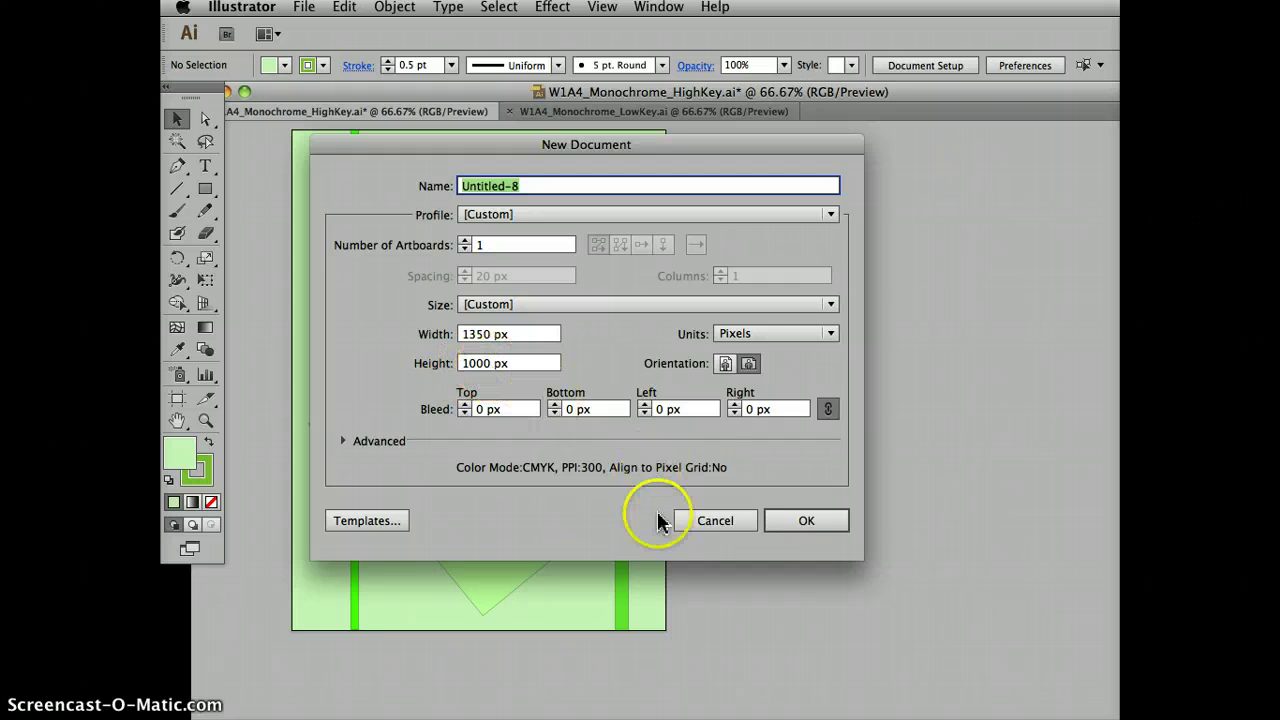
{"action": "left_click", "coordinate": [798, 521]}
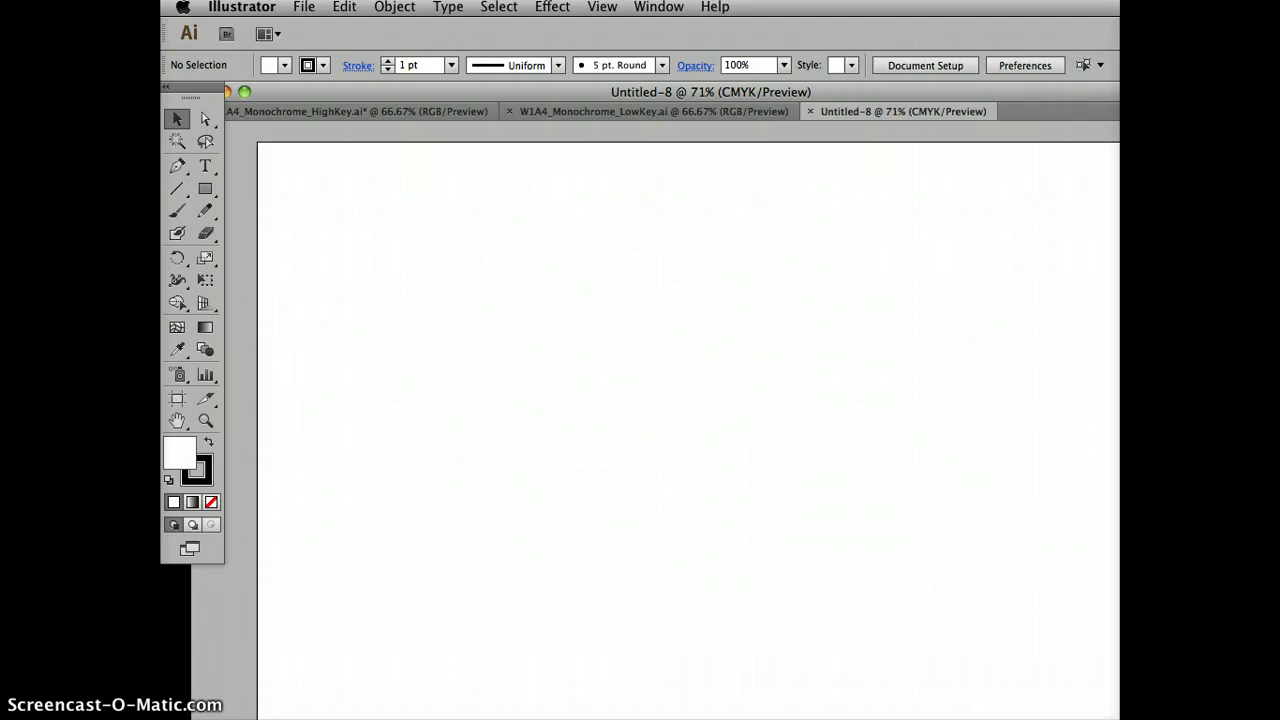
Fit the blank 1350 × 1000 artboard in view, show the panels, and go back to the HighKey file
{"action": "key", "text": "super+0"}
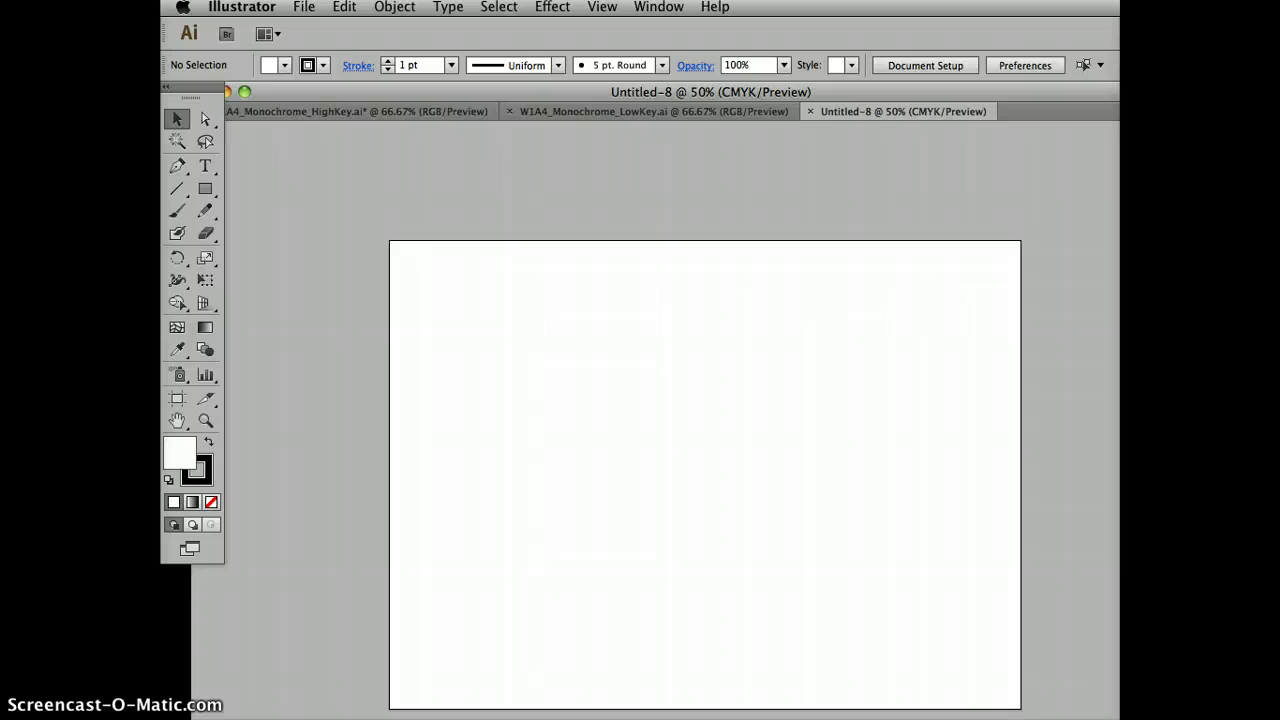
{"action": "scroll", "coordinate": [705, 430], "scroll_direction": "down", "scroll_amount": 3}
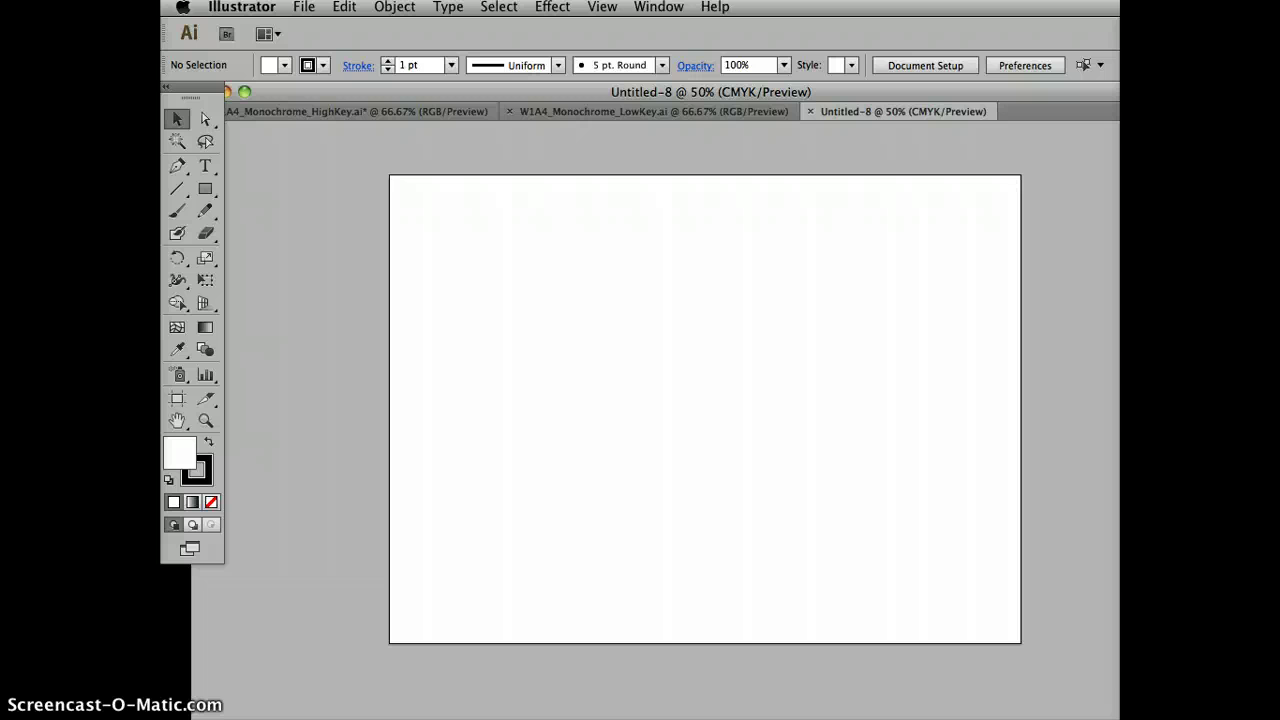
{"action": "scroll", "coordinate": [630, 386], "scroll_direction": "right", "scroll_amount": 3}
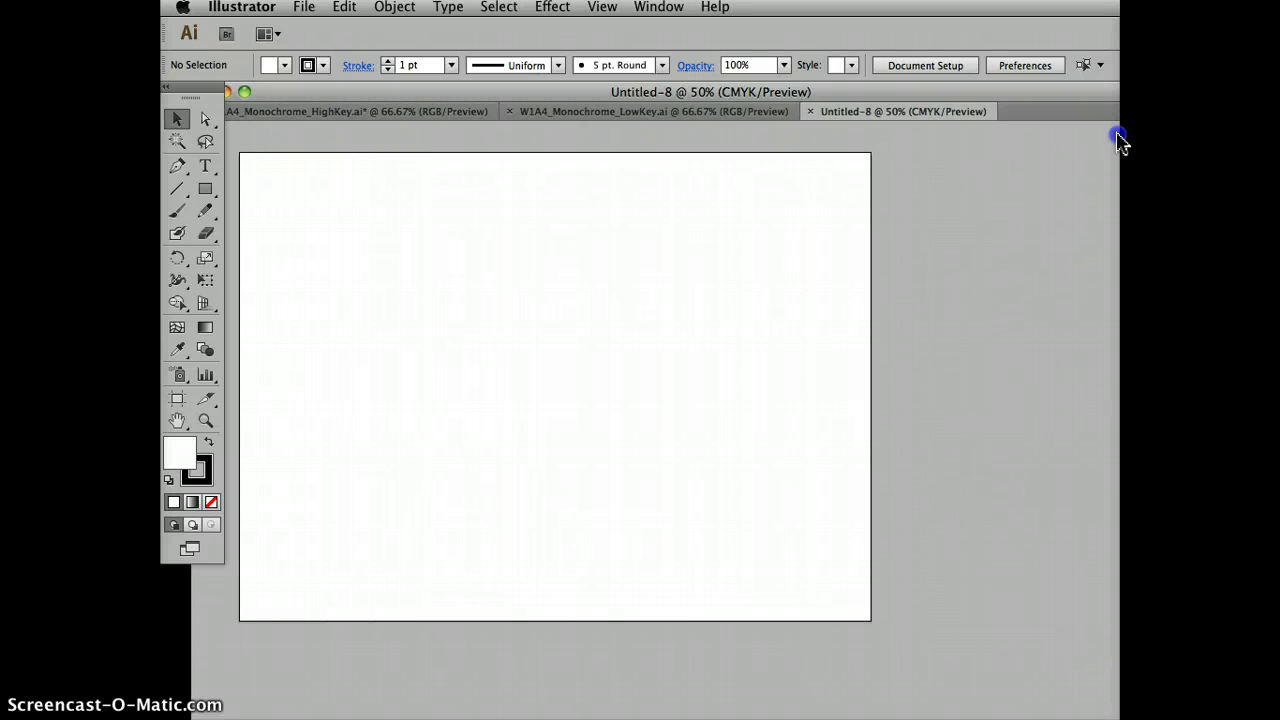
{"action": "key", "text": "shift+Tab"}
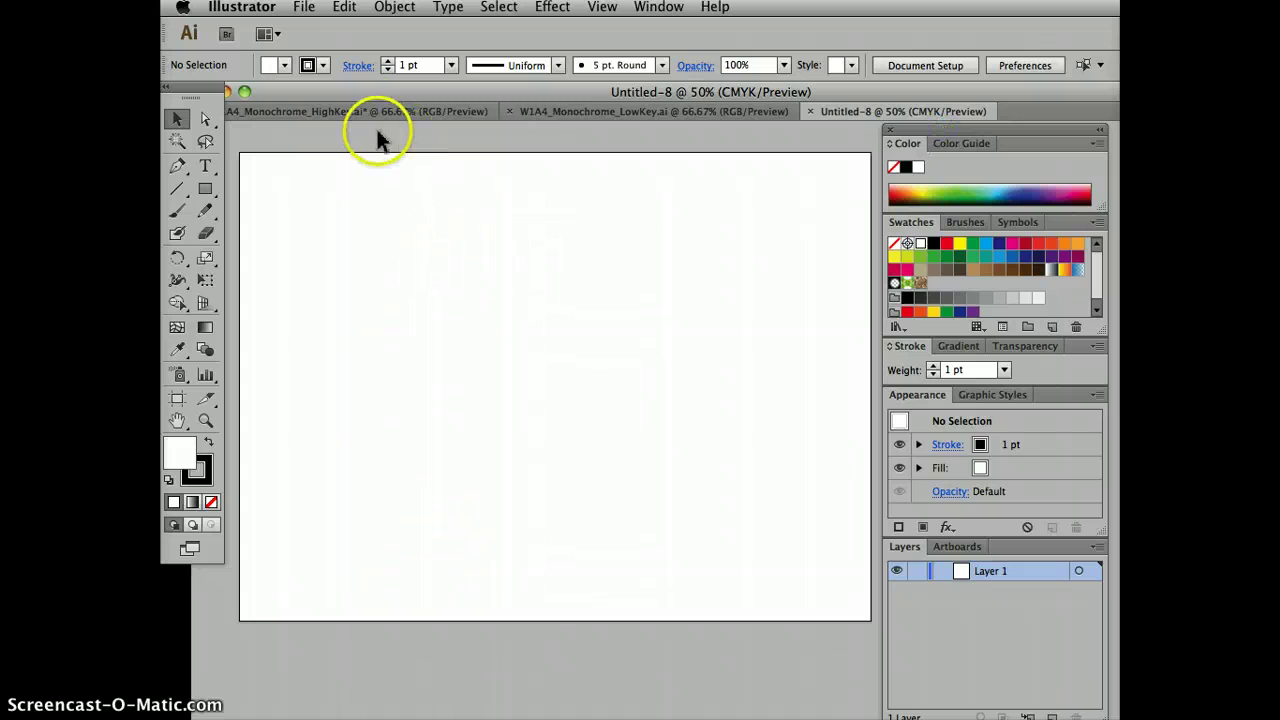
{"action": "left_click", "coordinate": [363, 111]}
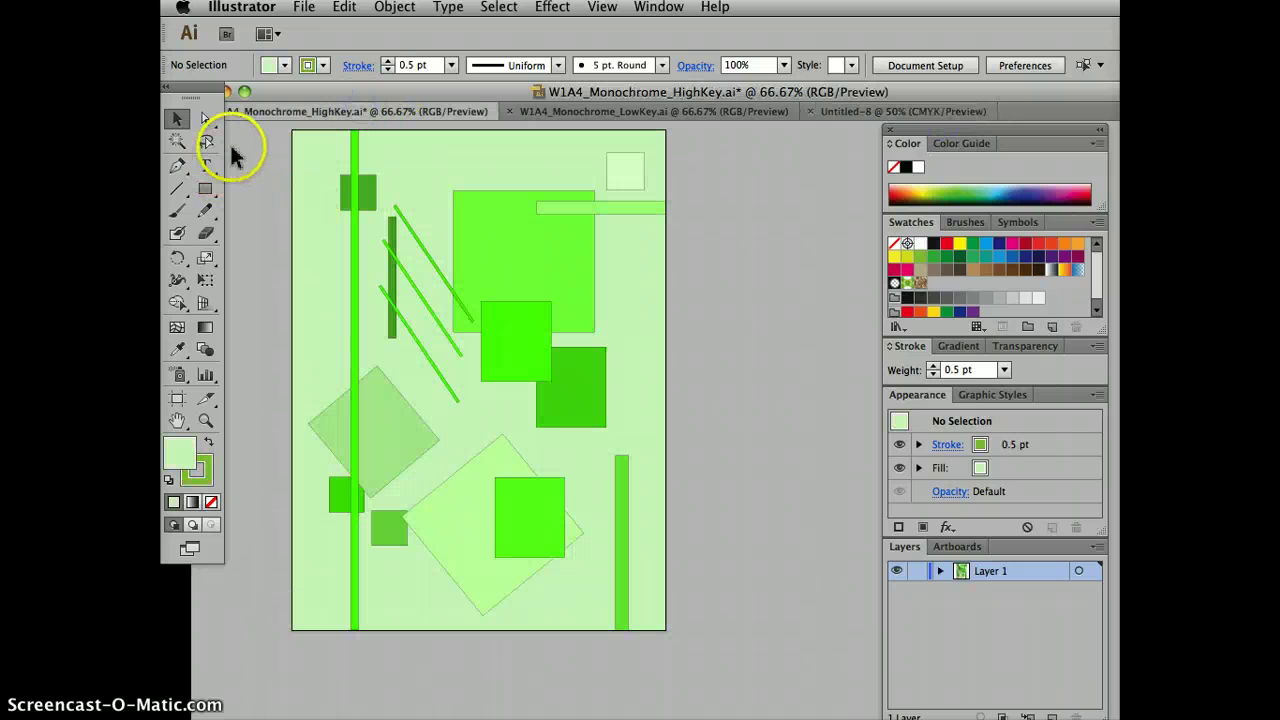
Marquee-select every shape of the HighKey design for copying
{"action": "left_click", "coordinate": [279, 136]}
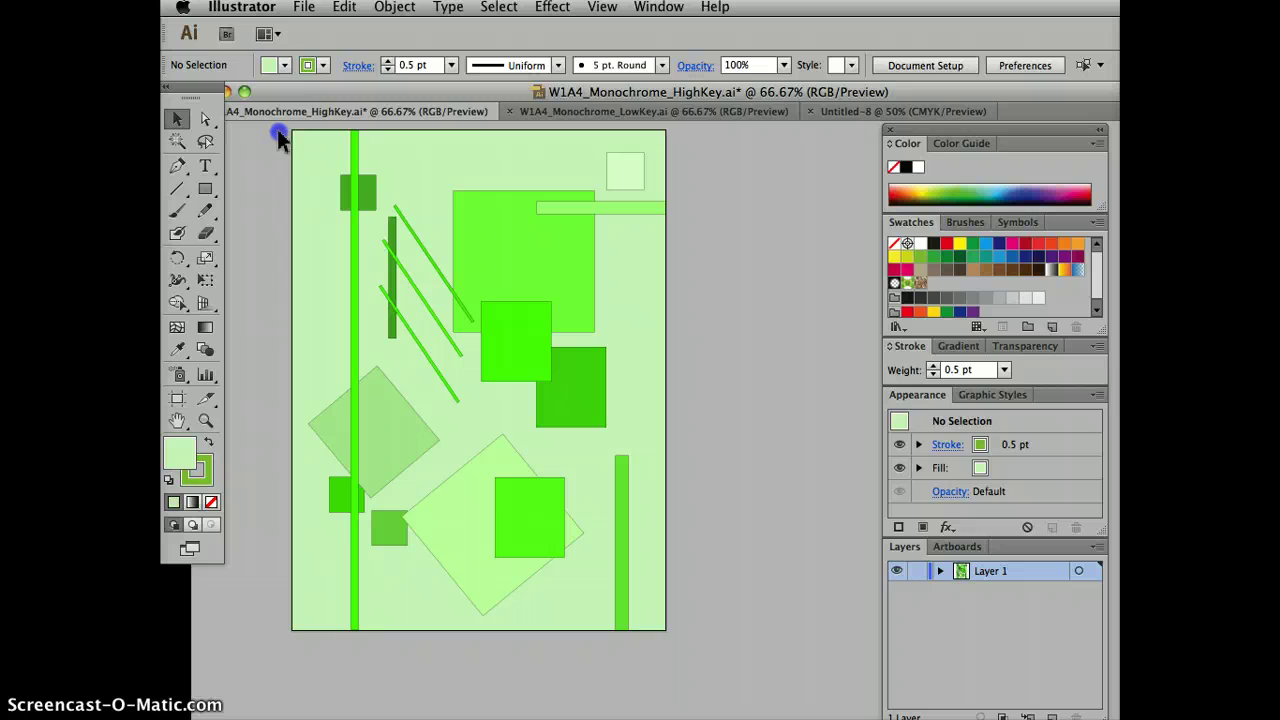
{"action": "left_click_drag", "start_coordinate": [328, 190], "coordinate": [330, 192]}
{"action": "left_click", "coordinate": [265, 129]}
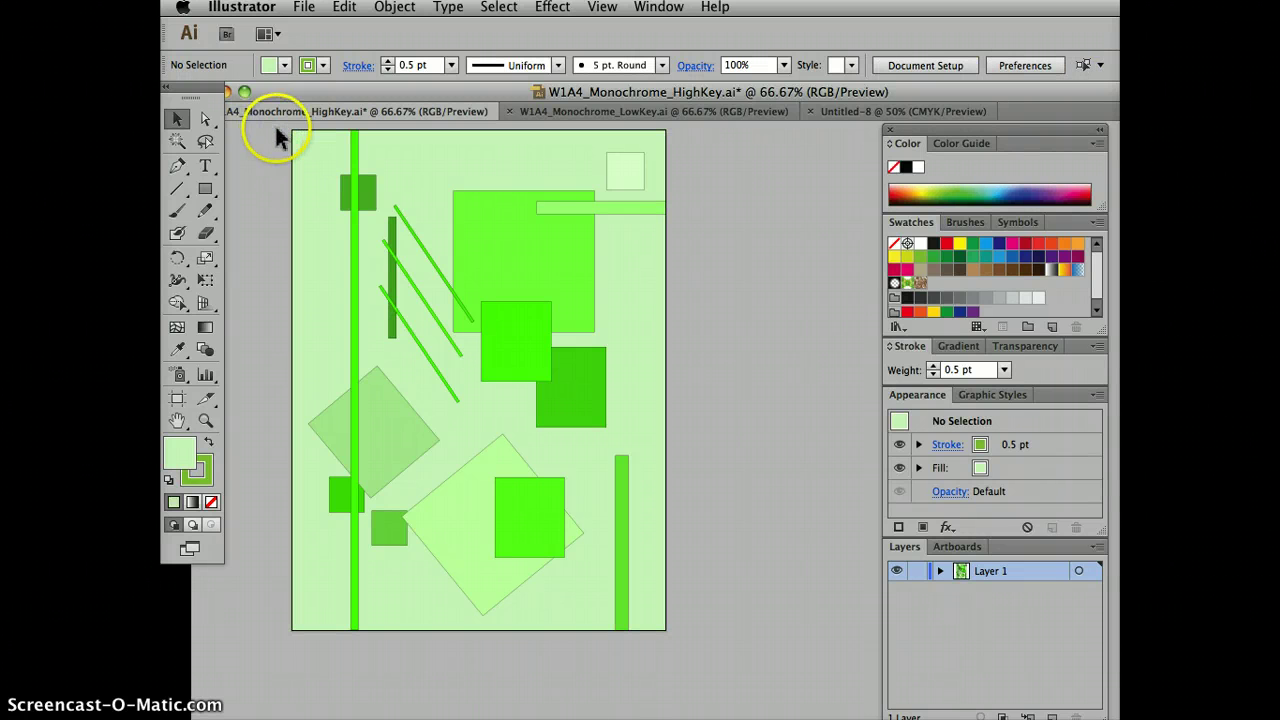
{"action": "left_click_drag", "start_coordinate": [277, 129], "coordinate": [678, 563]}
{"action": "scroll", "coordinate": [480, 400], "scroll_direction": "up", "scroll_amount": 3}
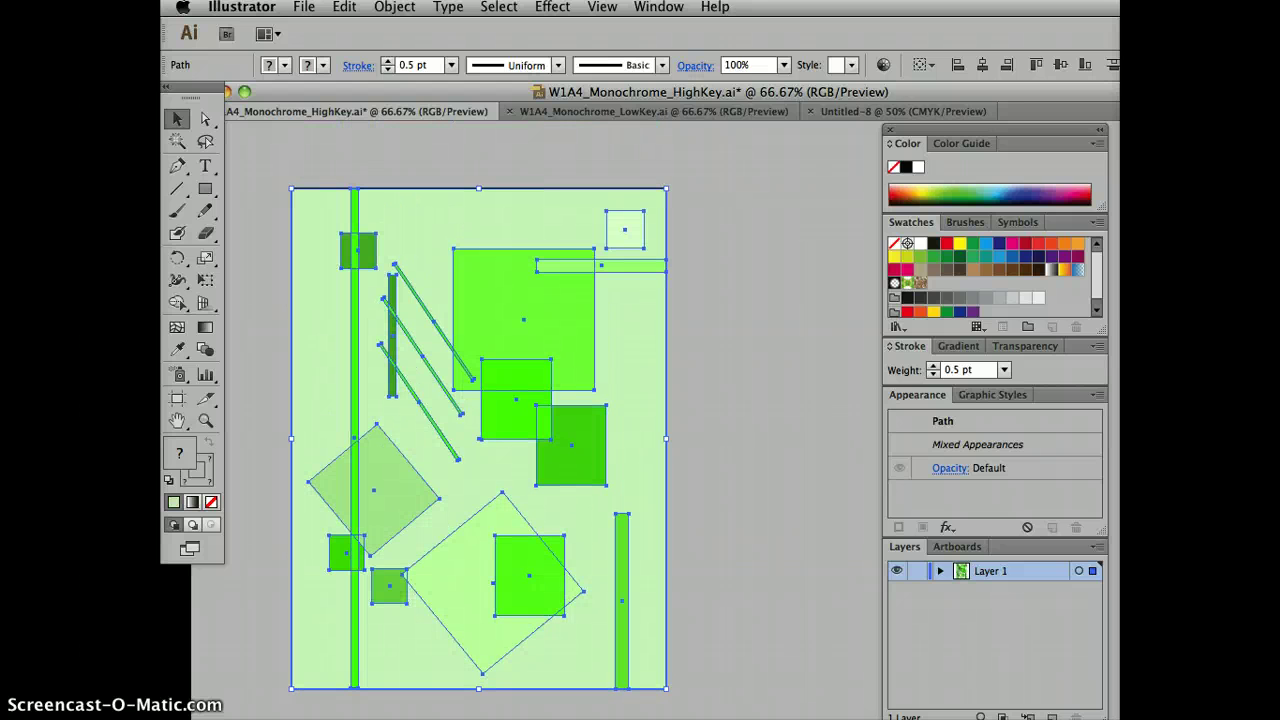
Paste the HighKey design into Untitled-8 and drag it to the artboard centre
{"action": "left_click", "coordinate": [833, 114]}
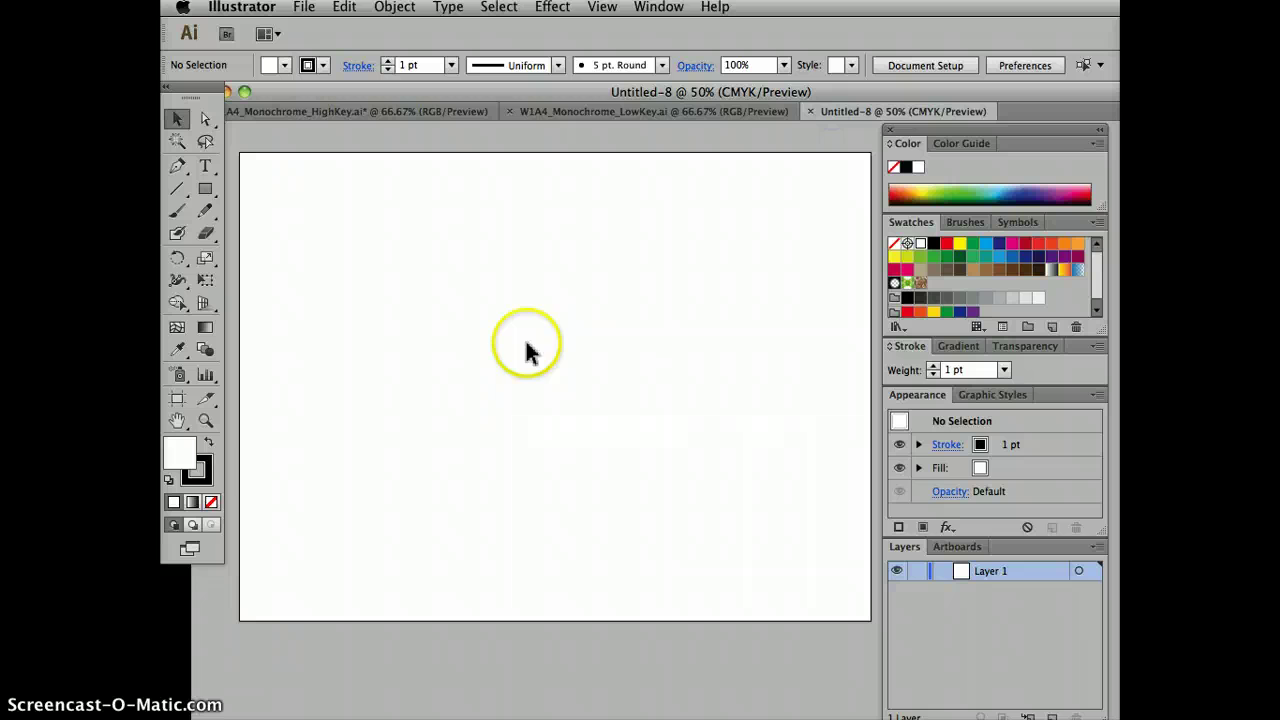
{"action": "key", "text": "super+v"}
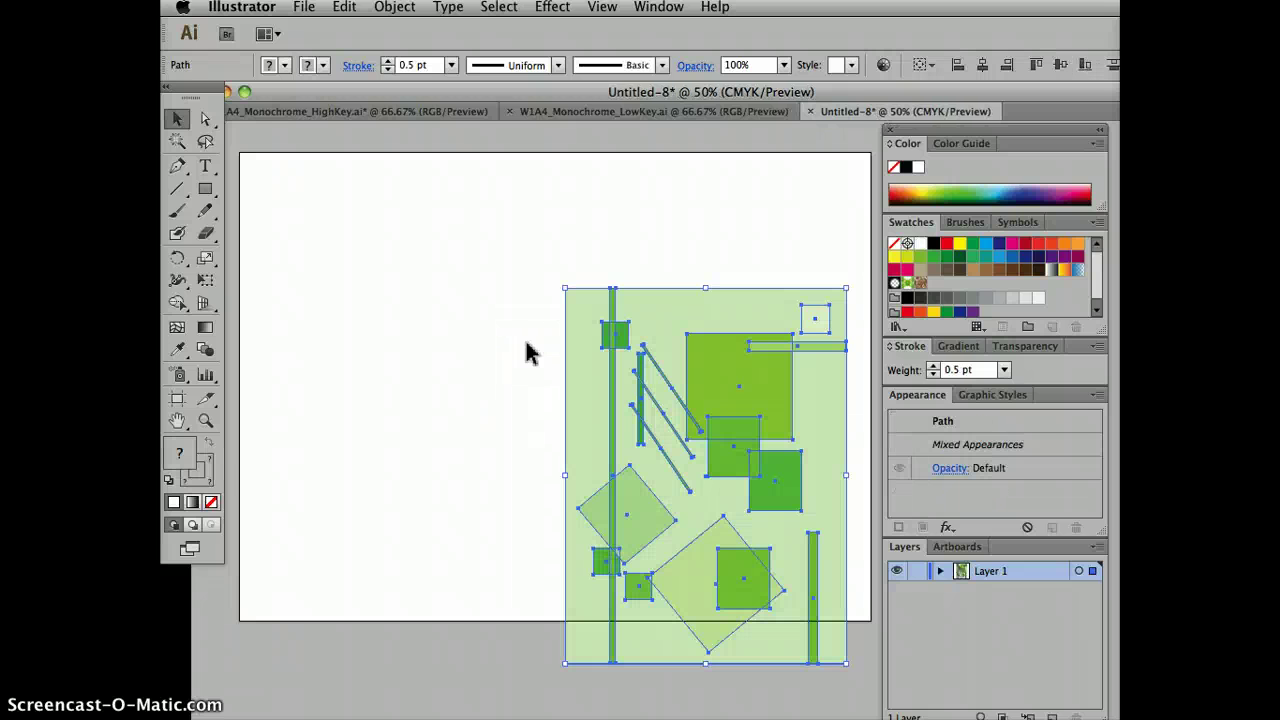
{"action": "left_click_drag", "start_coordinate": [618, 446], "coordinate": [494, 372]}
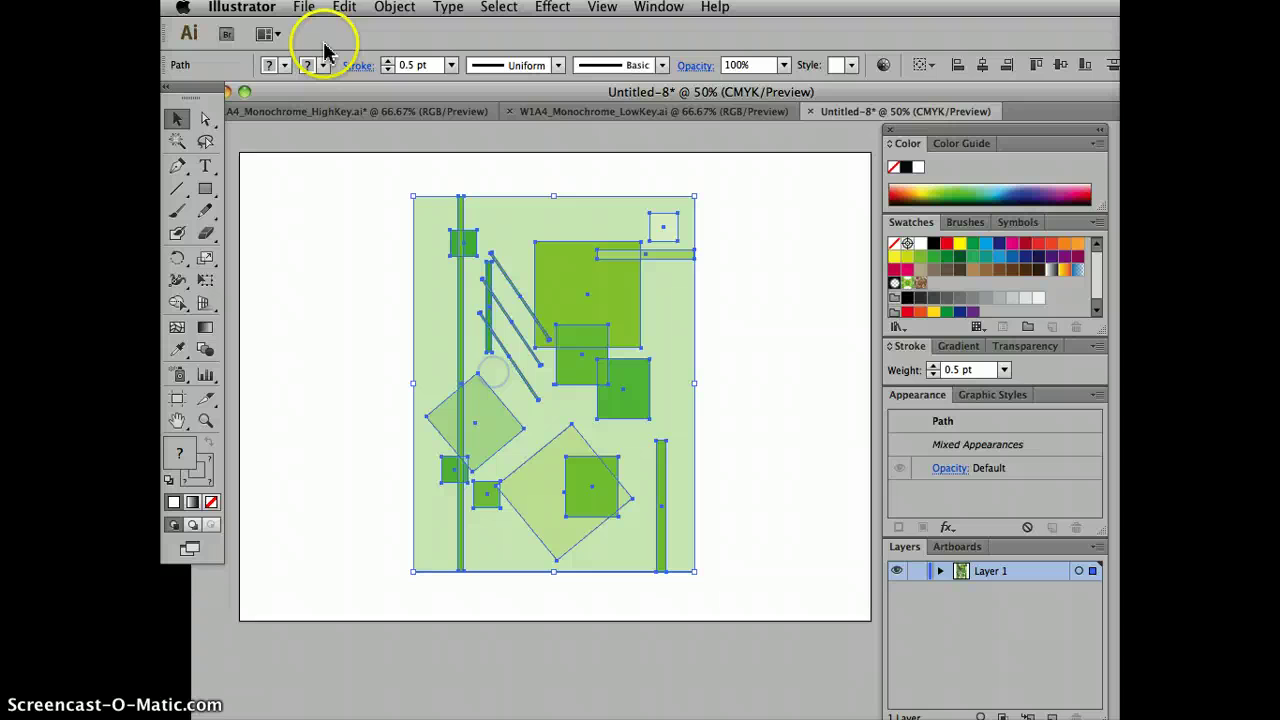
{"action": "left_click", "coordinate": [288, 113]}
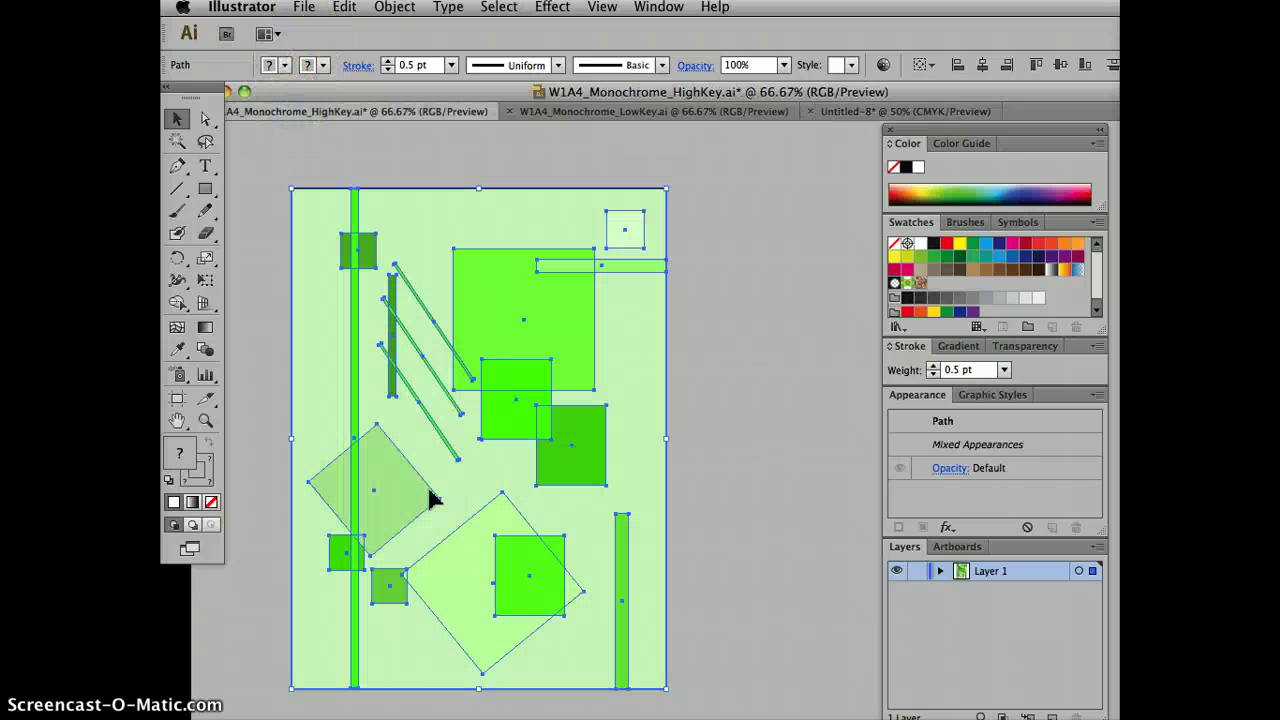
{"action": "left_click", "coordinate": [843, 112]}
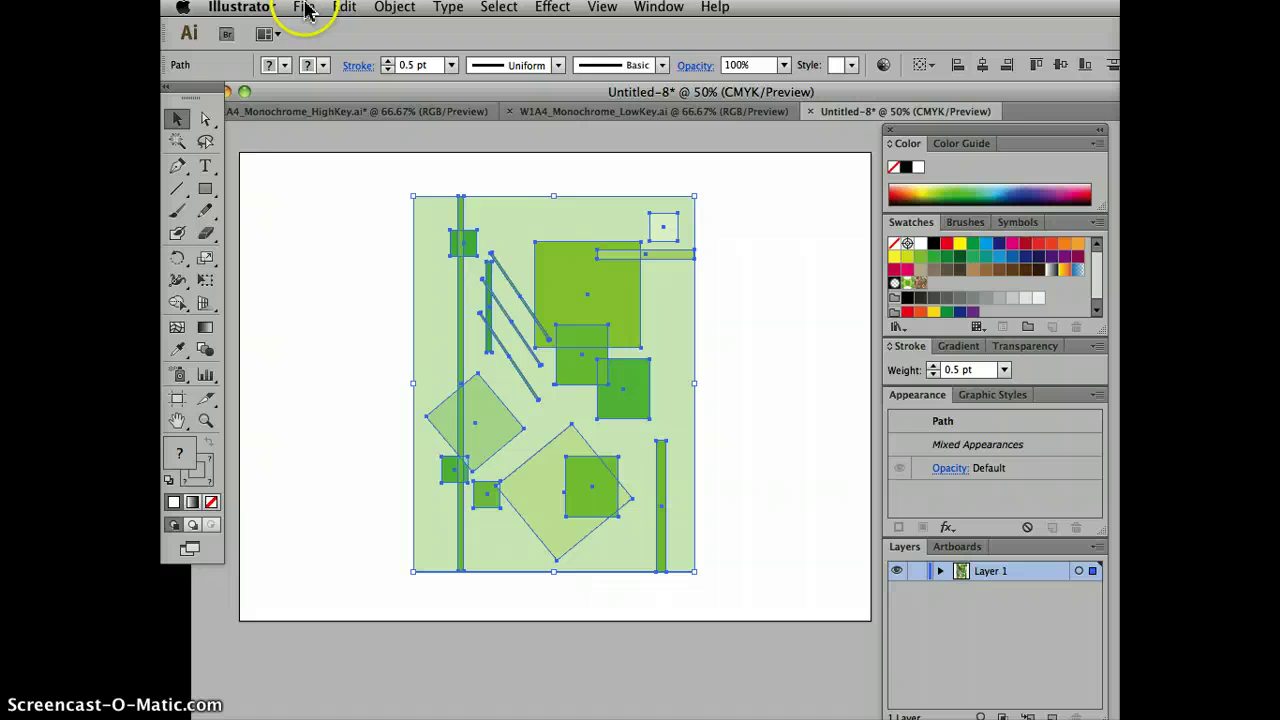
Switch Untitled-8 to RGB colour mode and compare the pasted design with the HighKey file
{"action": "left_click", "coordinate": [304, 8]}
{"action": "mouse_move", "coordinate": [350, 410]}
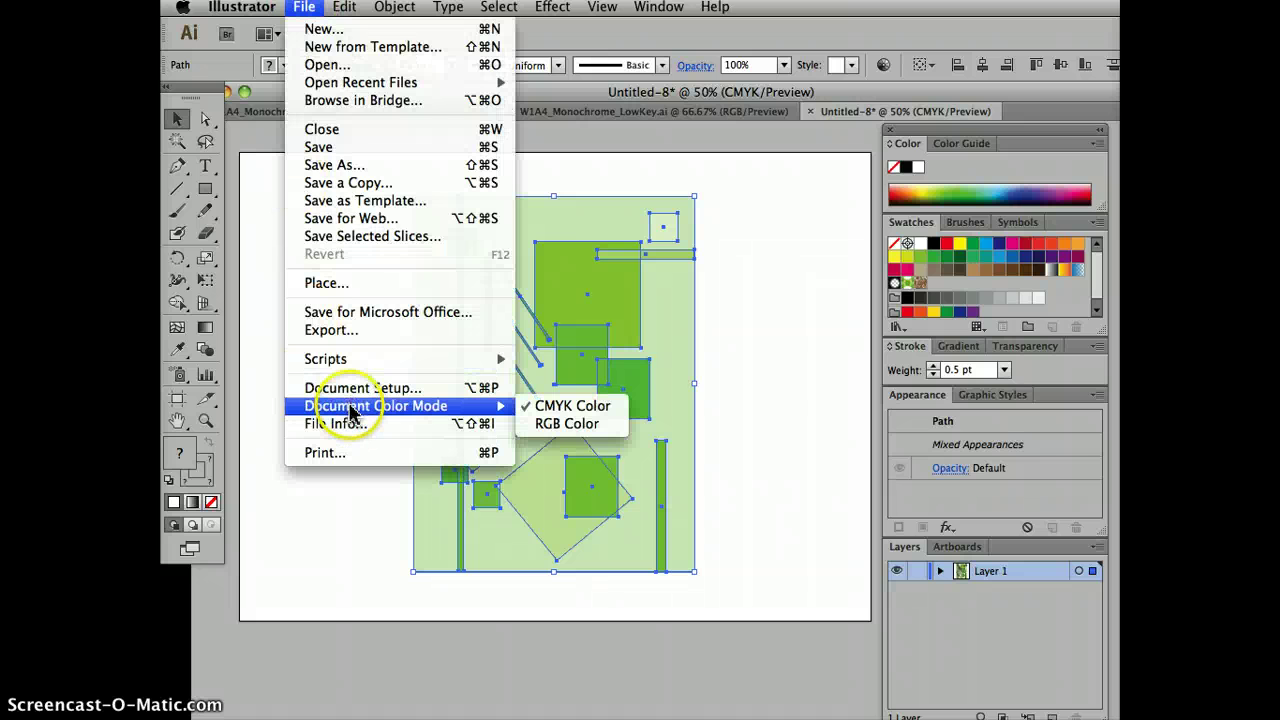
{"action": "left_click", "coordinate": [600, 424]}
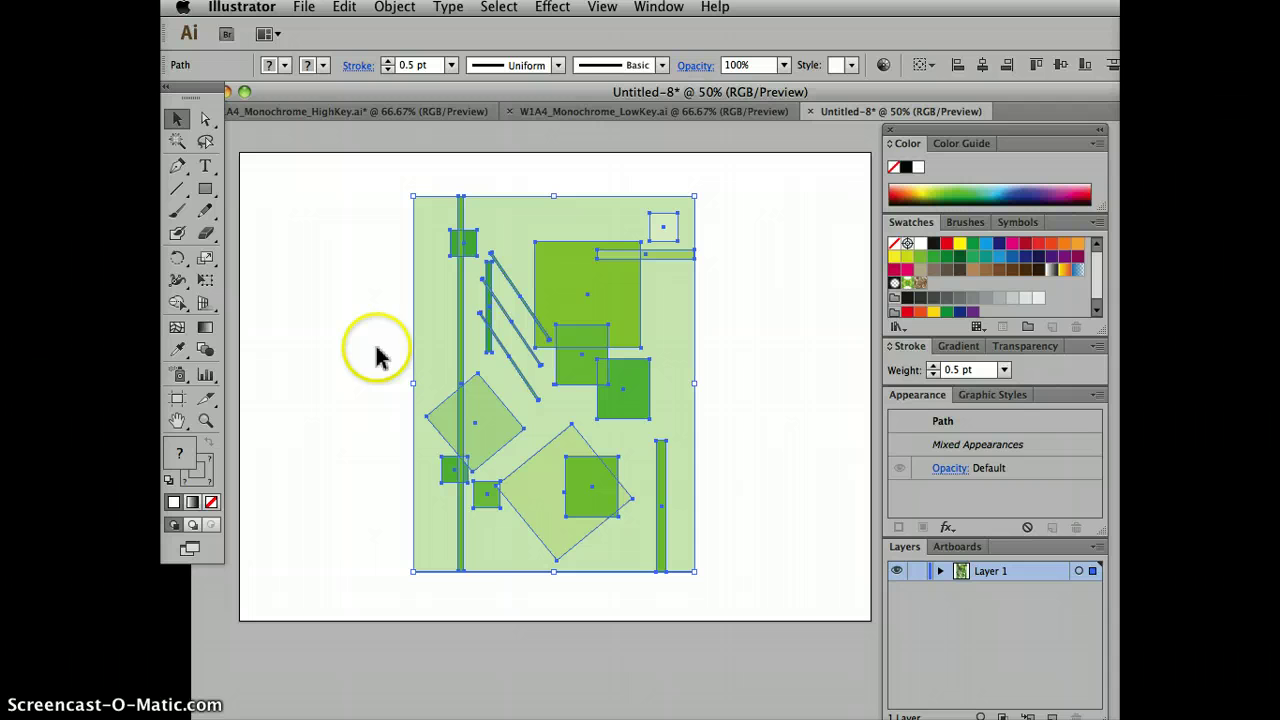
{"action": "left_click", "coordinate": [343, 397]}
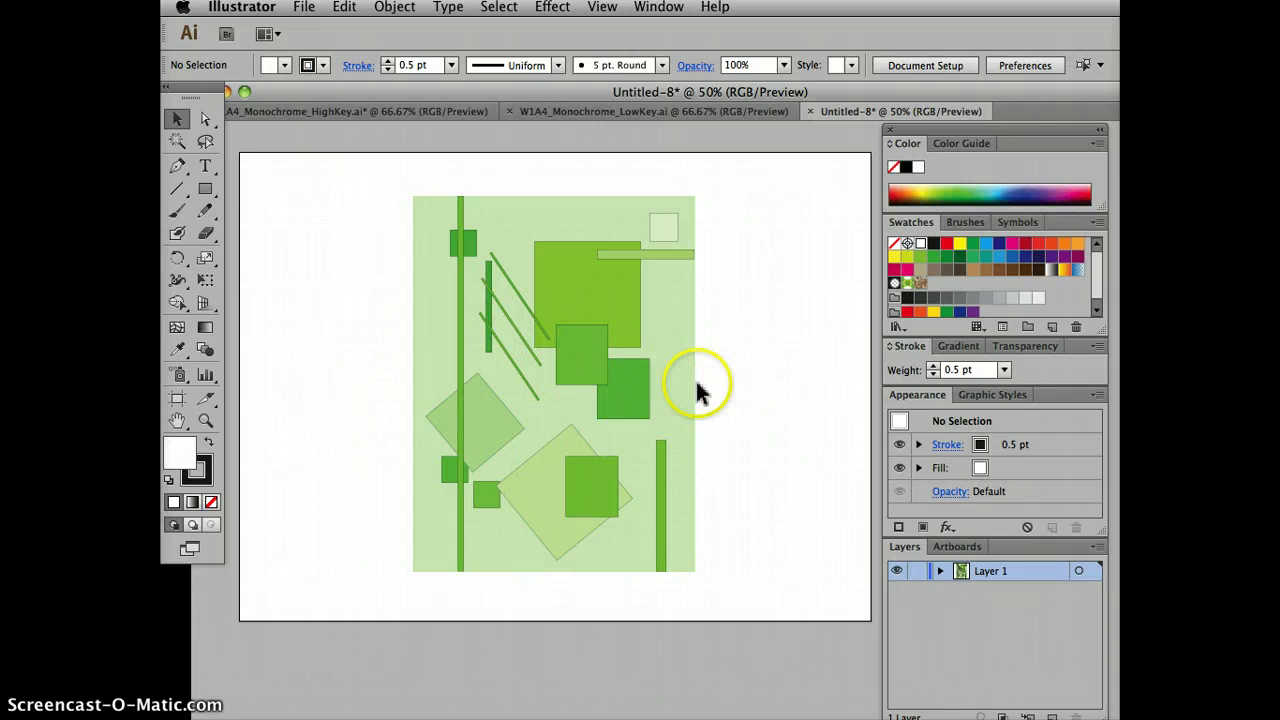
{"action": "left_click", "coordinate": [343, 112]}
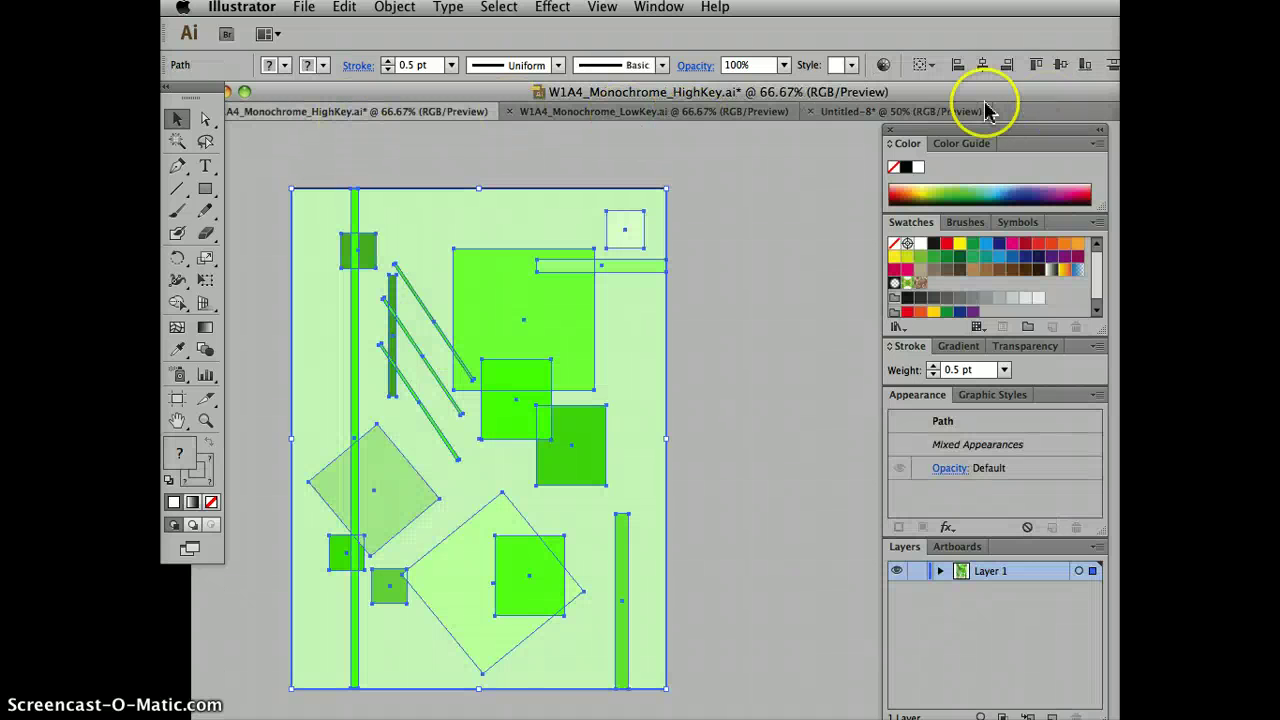
{"action": "left_click", "coordinate": [915, 112]}
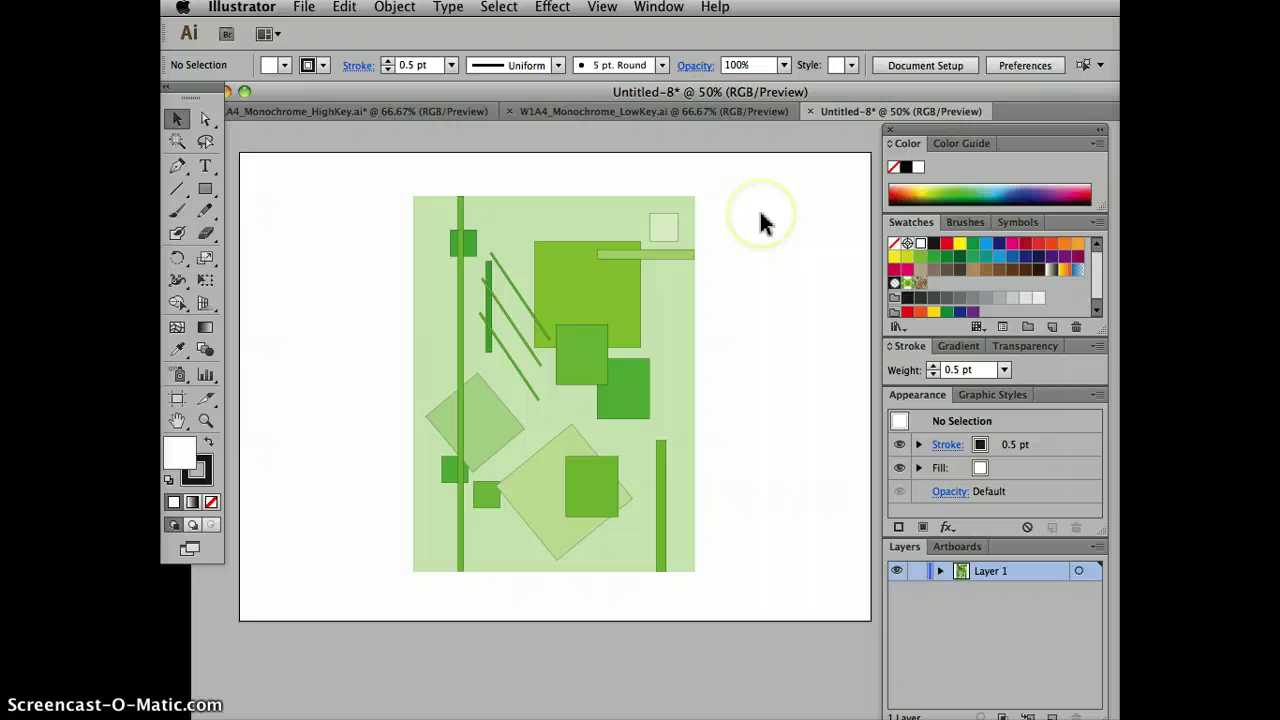
{"action": "left_click", "coordinate": [576, 352]}
Undo back to an empty artboard, then set the document colour mode to RGB again
{"action": "key", "text": "ctrl+z"}
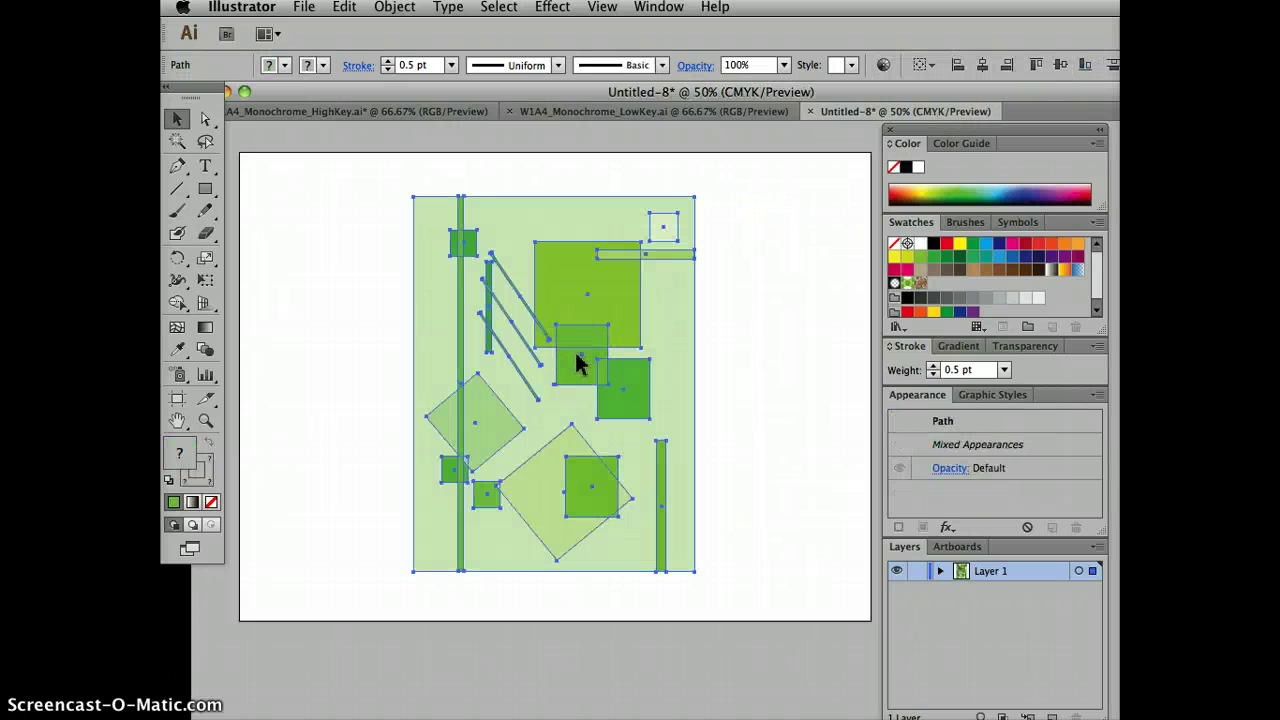
{"action": "key", "text": "ctrl+z"}
{"action": "key", "text": "ctrl+z"}
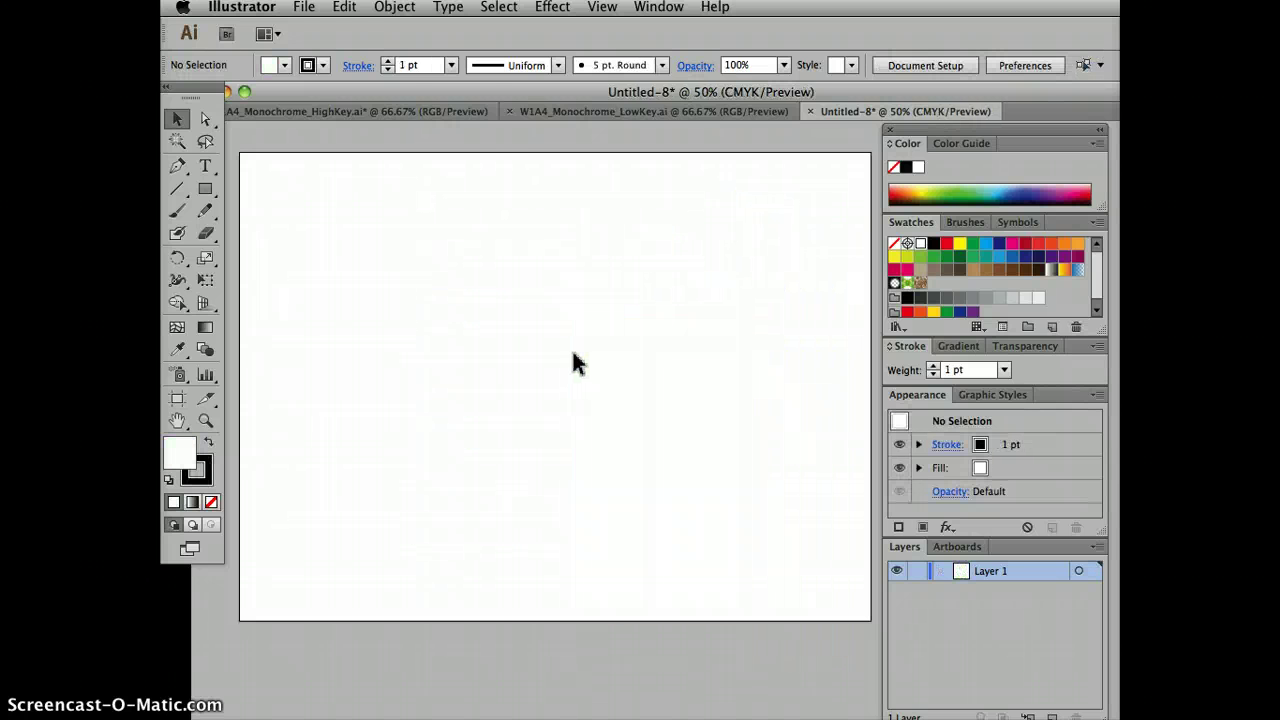
{"action": "left_click", "coordinate": [304, 7]}
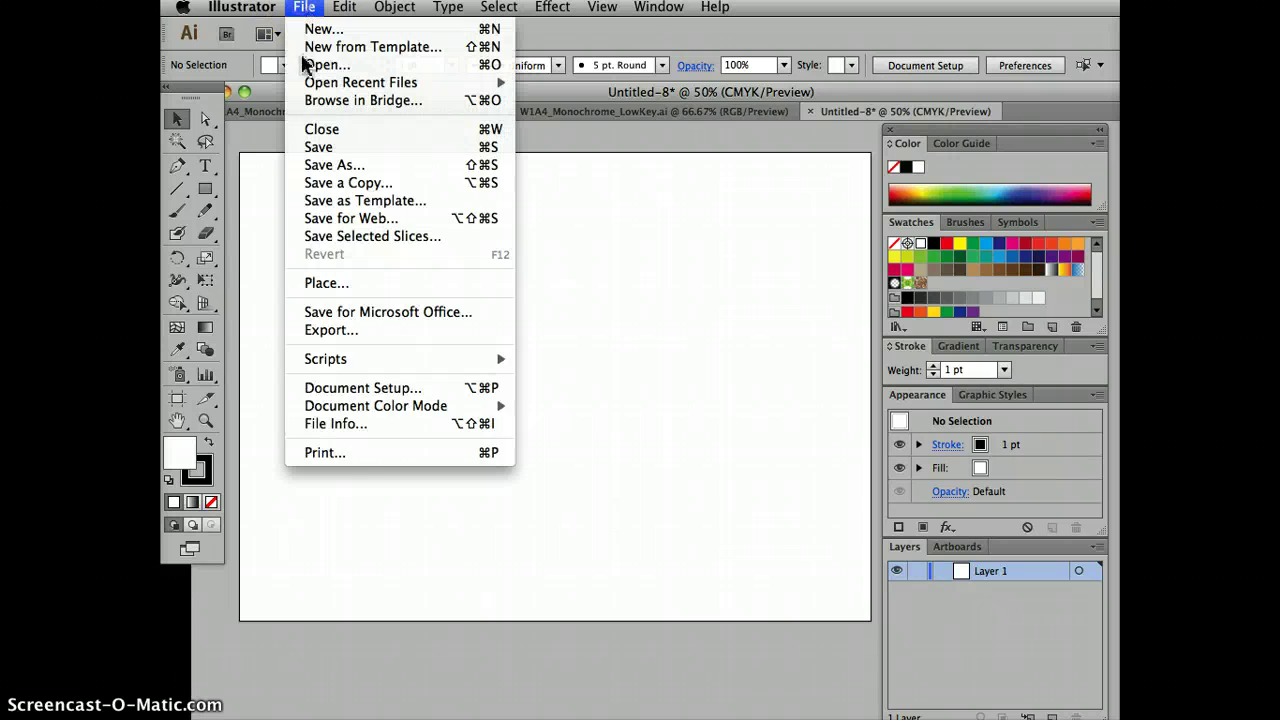
{"action": "mouse_move", "coordinate": [415, 406]}
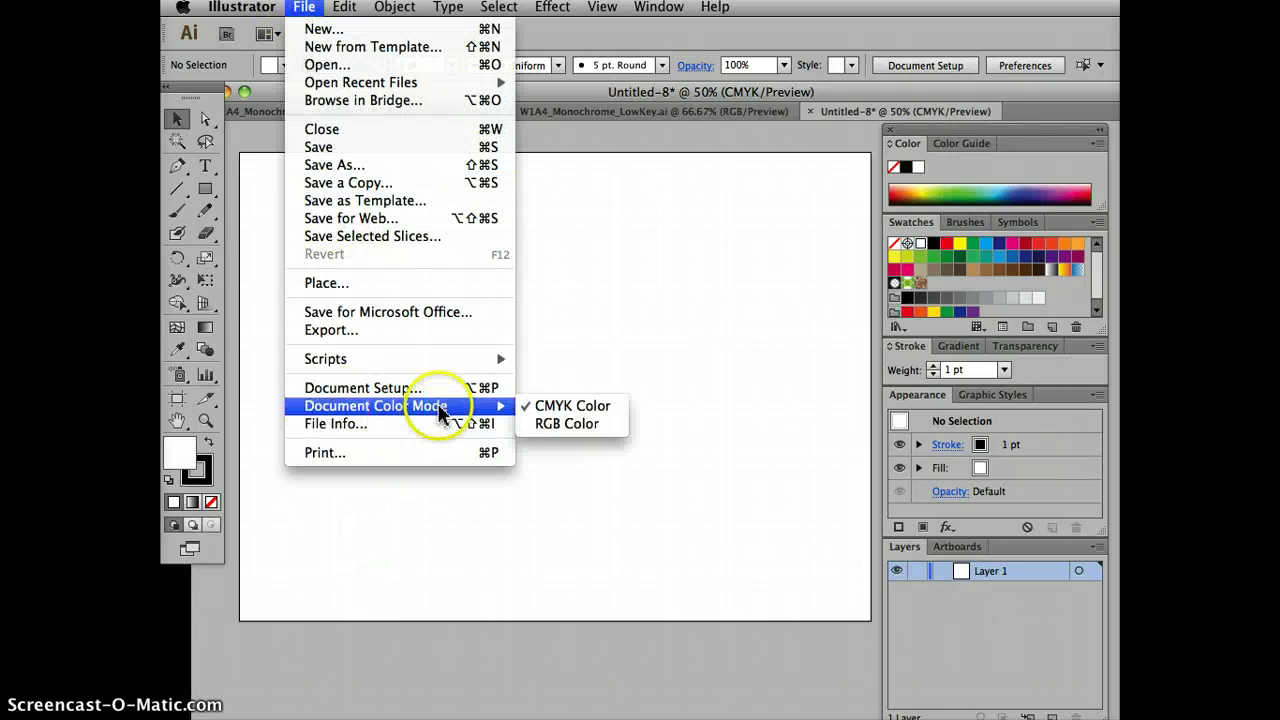
{"action": "left_click", "coordinate": [593, 428]}
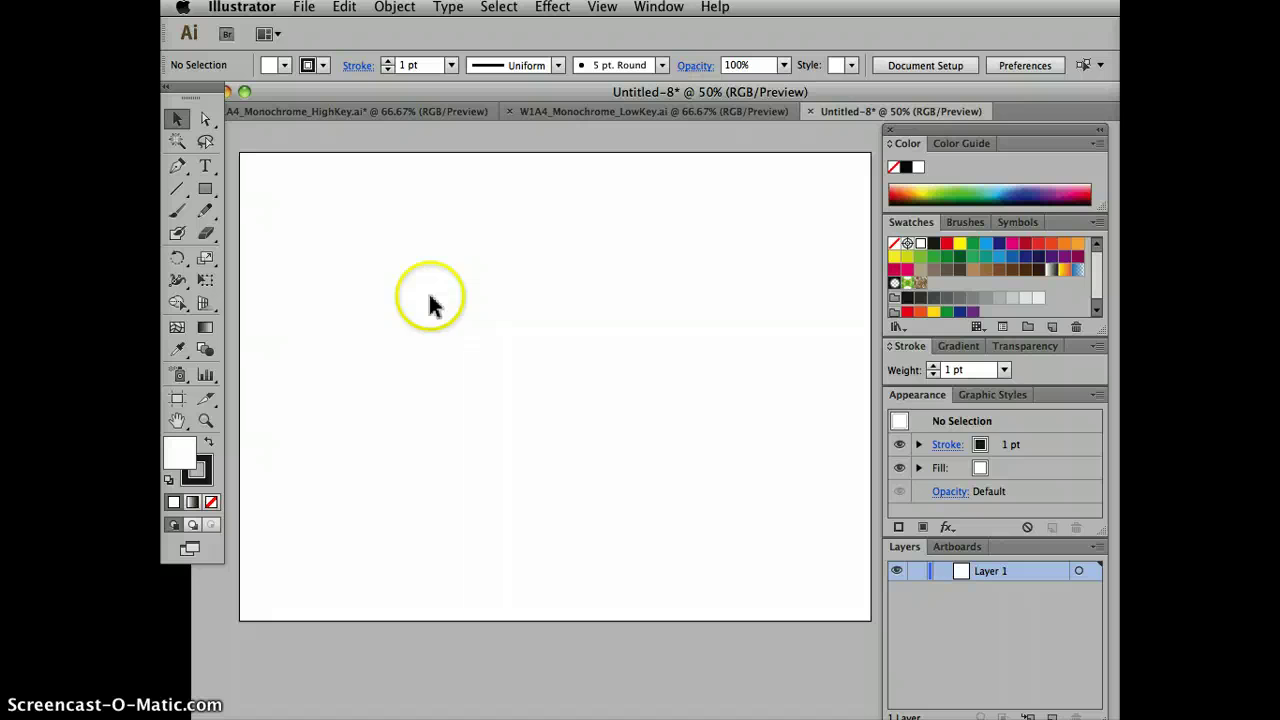
Paste the light-green design into the RGB document and move it to the artboard's left side
{"action": "key", "text": "super+v"}
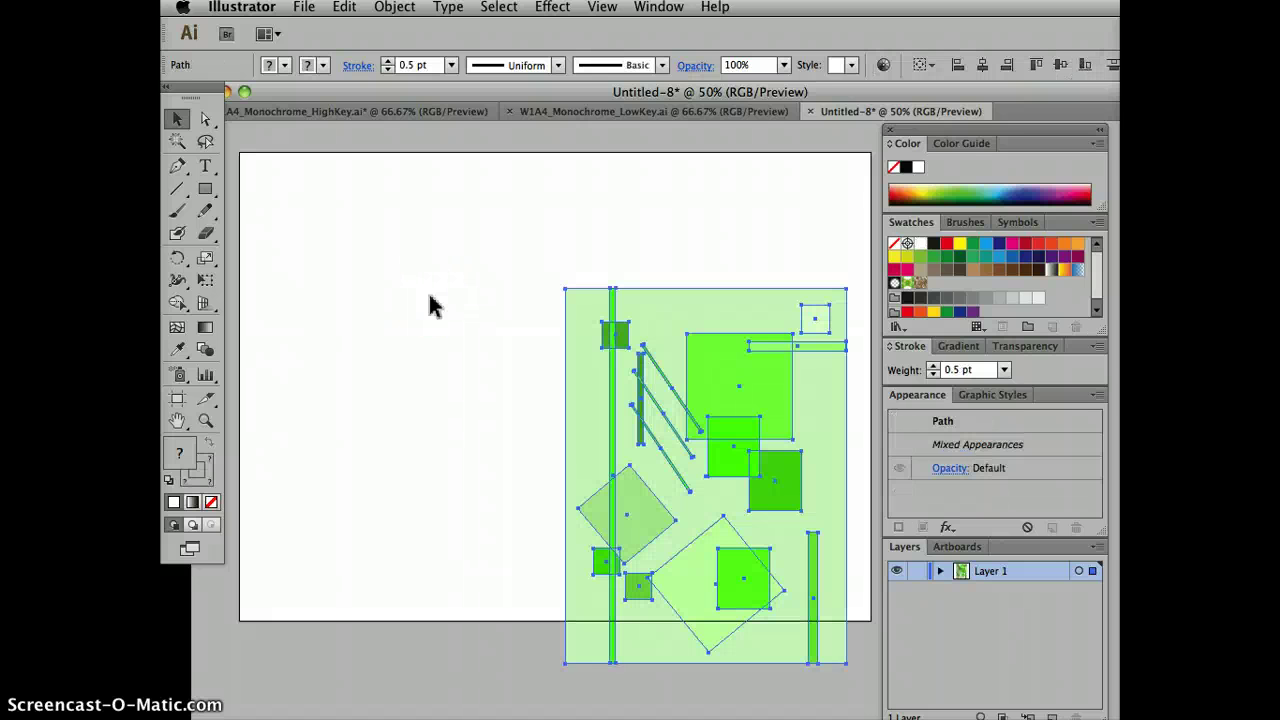
{"action": "scroll", "coordinate": [429, 306], "scroll_direction": "up", "scroll_amount": 3}
{"action": "left_click", "coordinate": [594, 486]}
{"action": "left_click", "coordinate": [688, 548]}
{"action": "left_click_drag", "start_coordinate": [688, 548], "coordinate": [403, 457]}
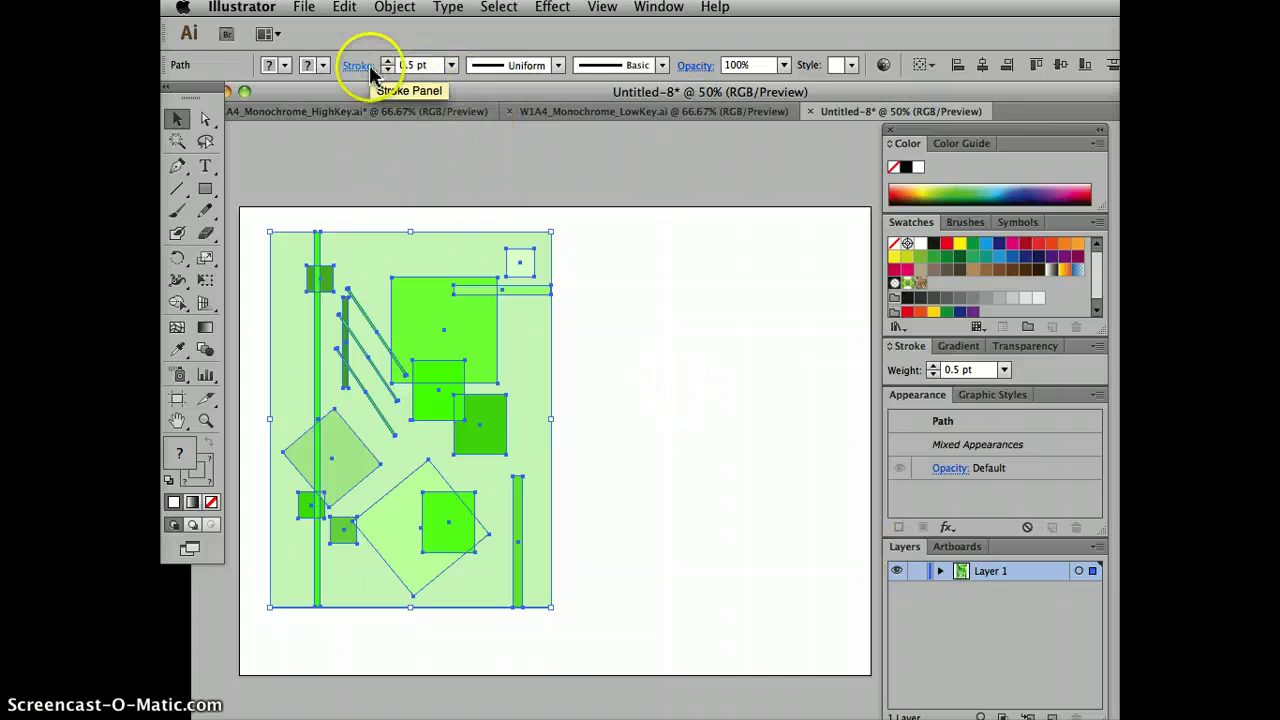
Marquee-select all the dark-green artwork in the LowKey document
{"action": "left_click", "coordinate": [677, 113]}
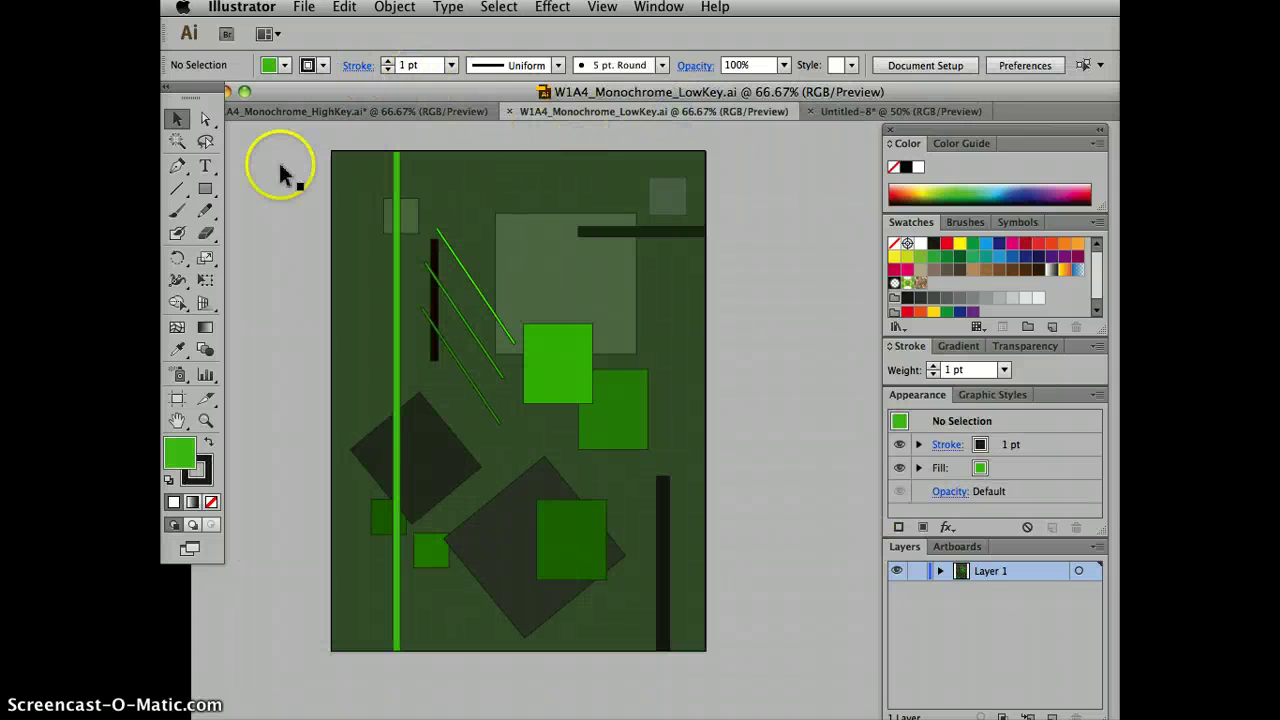
{"action": "left_click", "coordinate": [177, 119]}
{"action": "left_click_drag", "start_coordinate": [323, 143], "coordinate": [713, 657]}
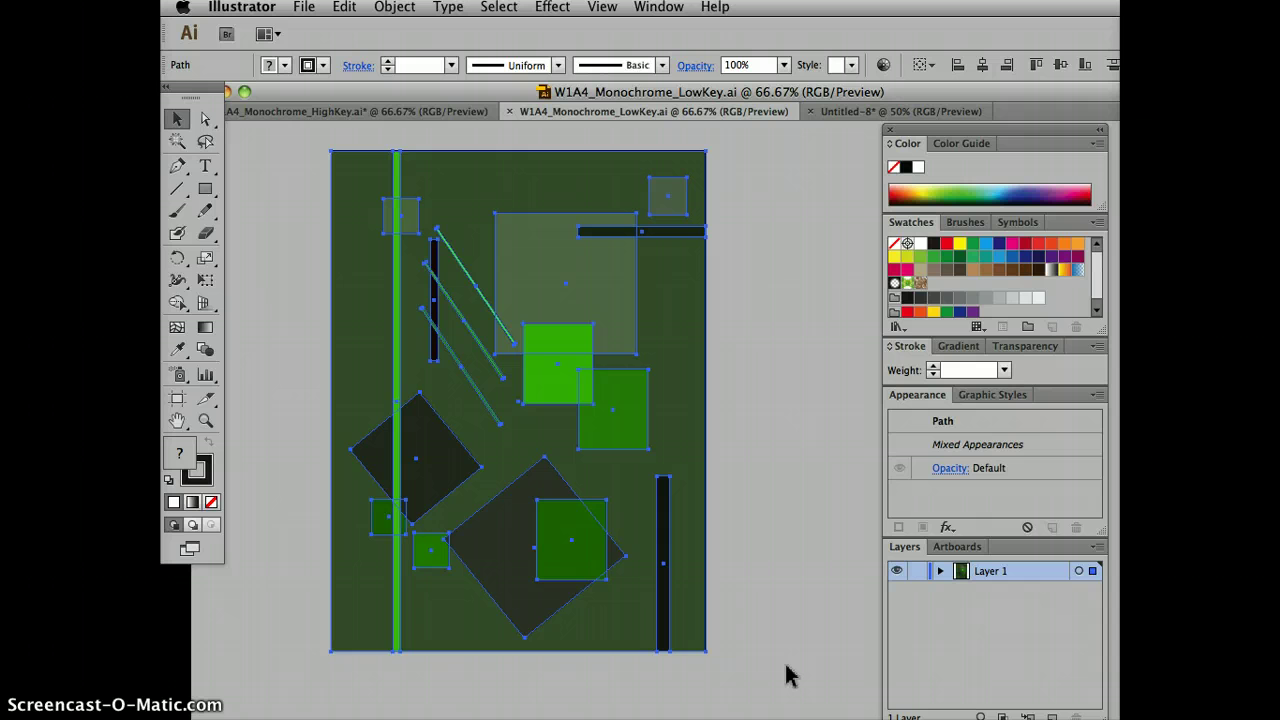
Paste the dark-green design to the right of the light-green one and nudge both into alignment
{"action": "left_click", "coordinate": [877, 111]}
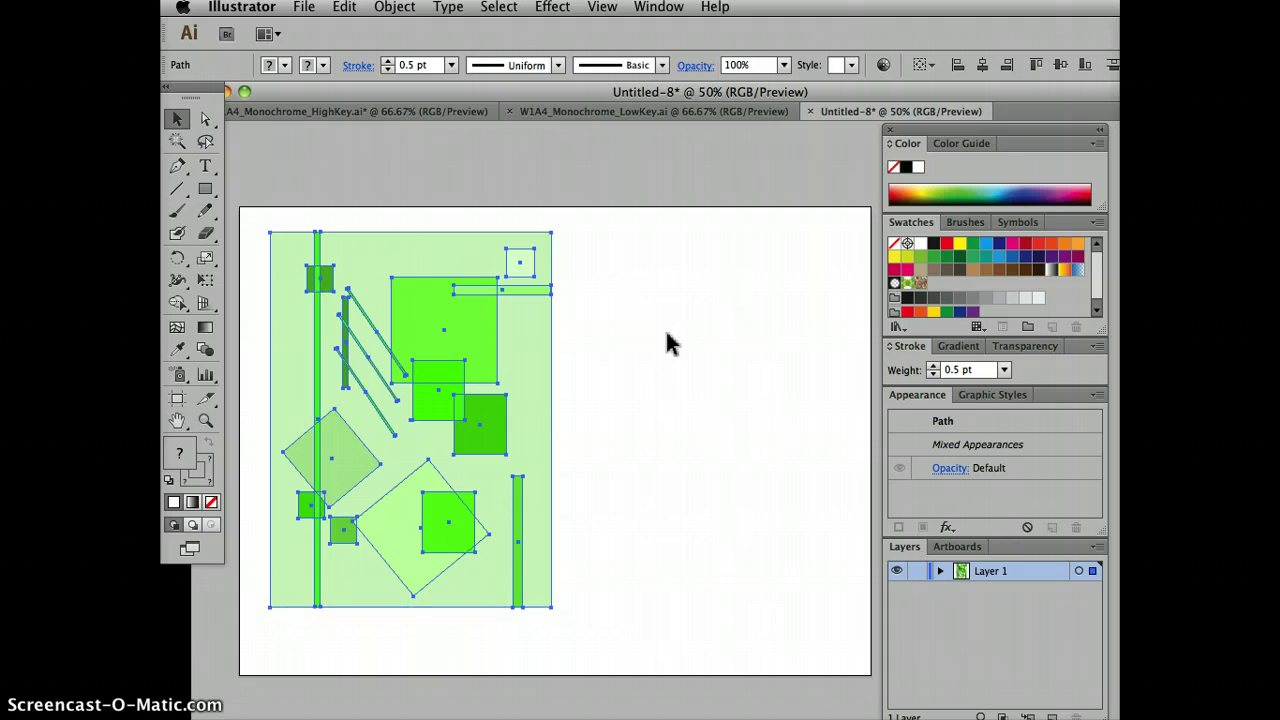
{"action": "key", "text": "ctrl+v"}
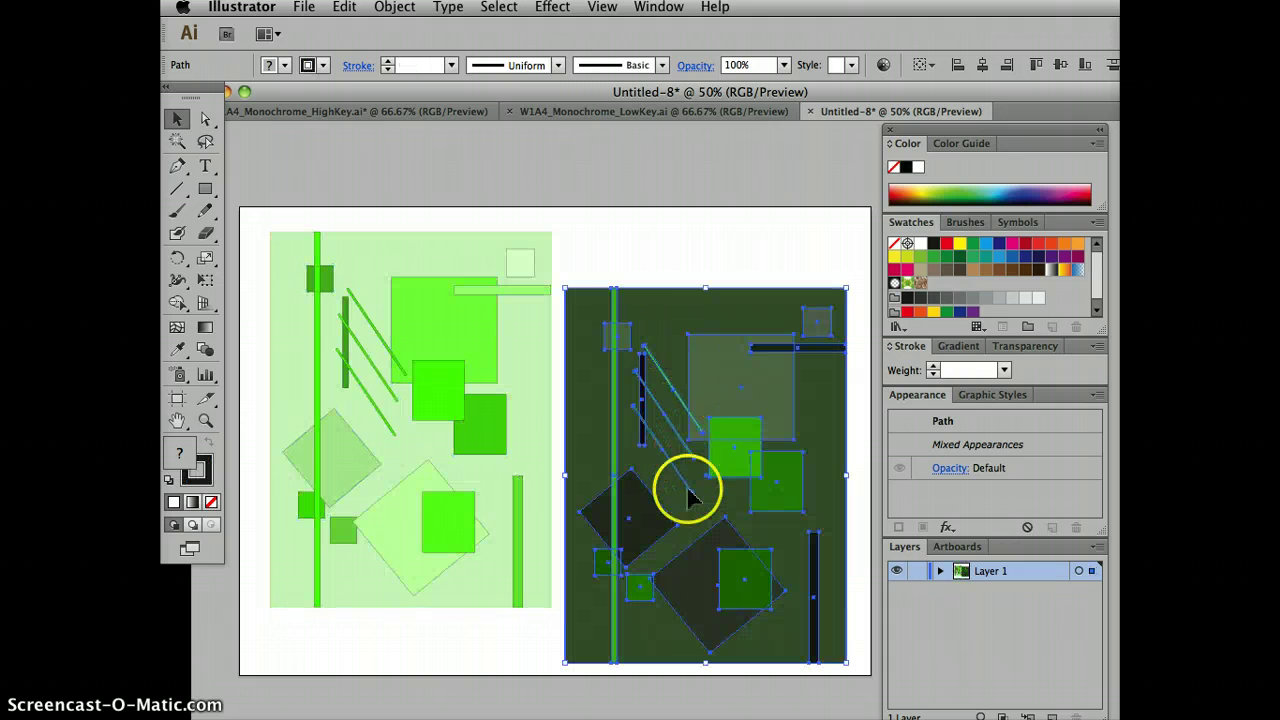
{"action": "left_click_drag", "start_coordinate": [698, 500], "coordinate": [709, 457]}
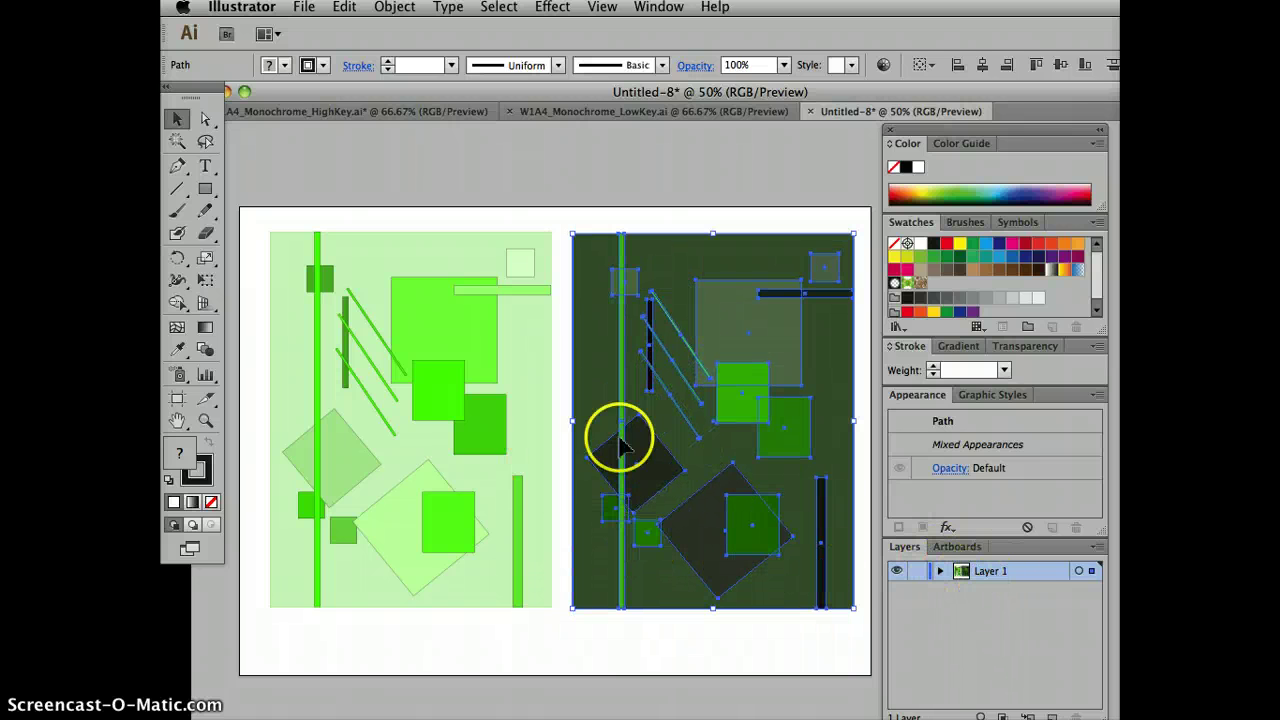
{"action": "left_click", "coordinate": [418, 453]}
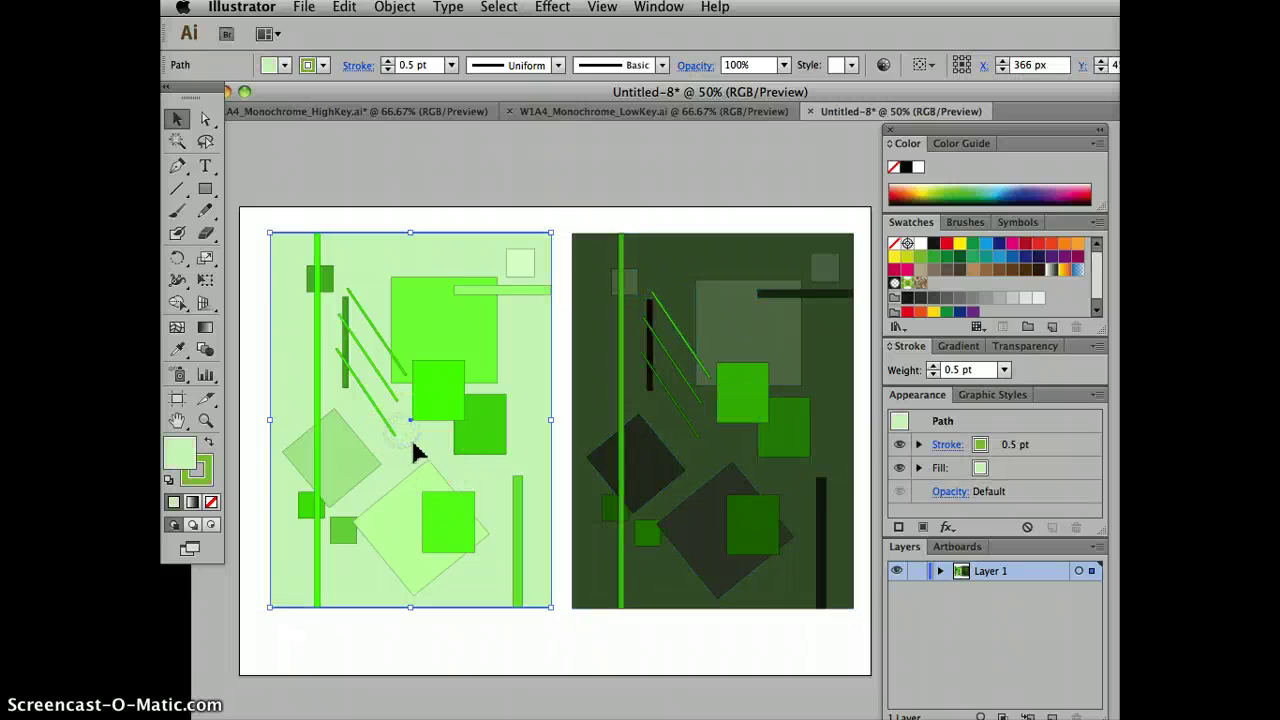
{"action": "left_click_drag", "start_coordinate": [414, 448], "coordinate": [409, 449]}
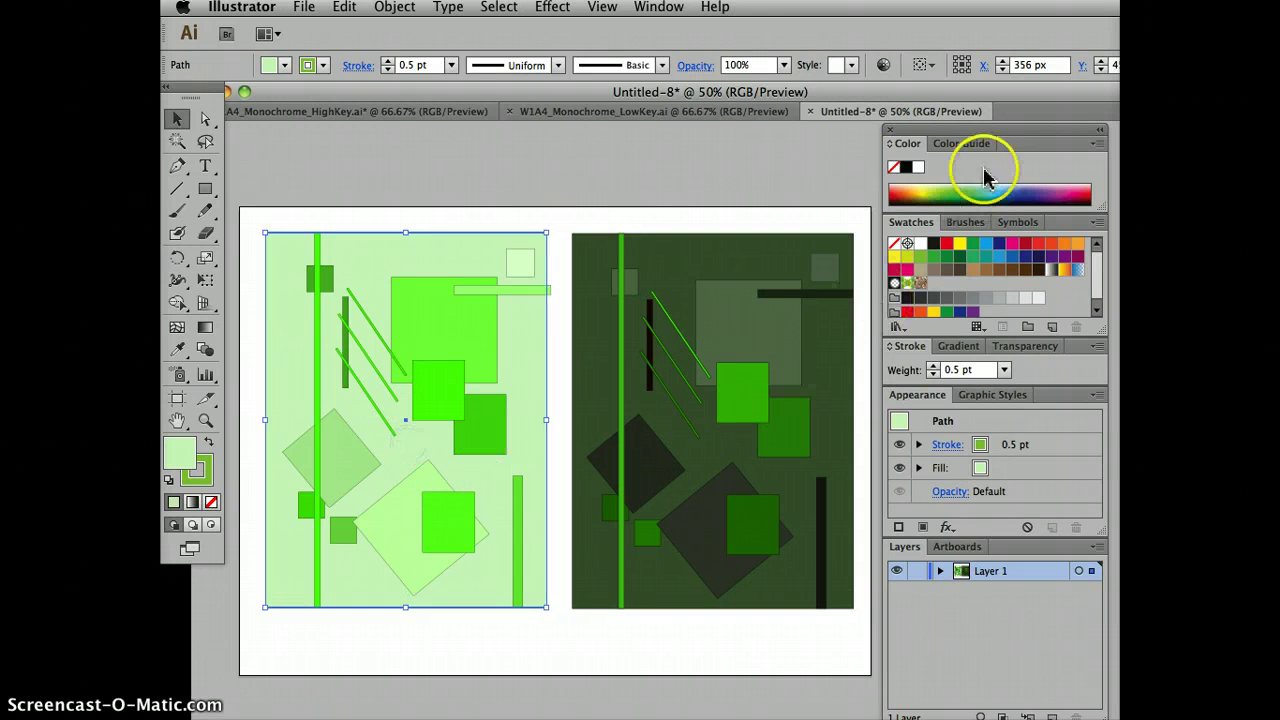
{"action": "left_click", "coordinate": [739, 453]}
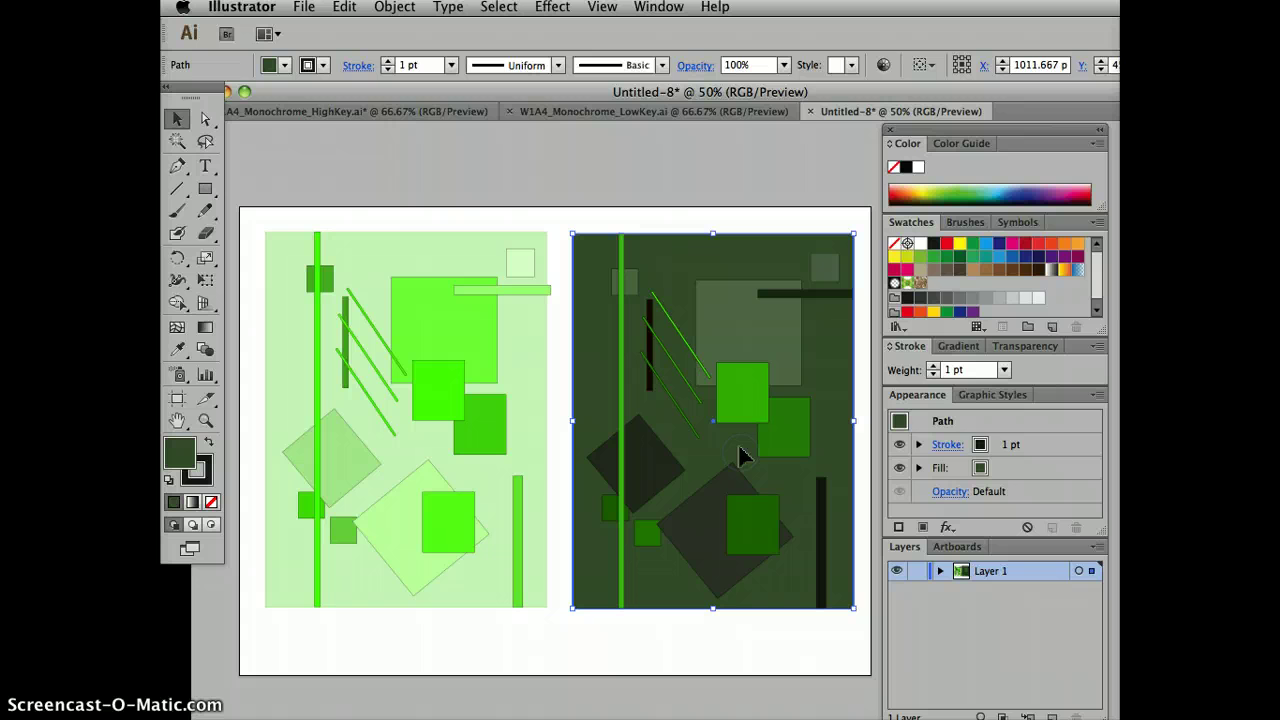
{"action": "left_click_drag", "start_coordinate": [737, 447], "coordinate": [735, 447]}
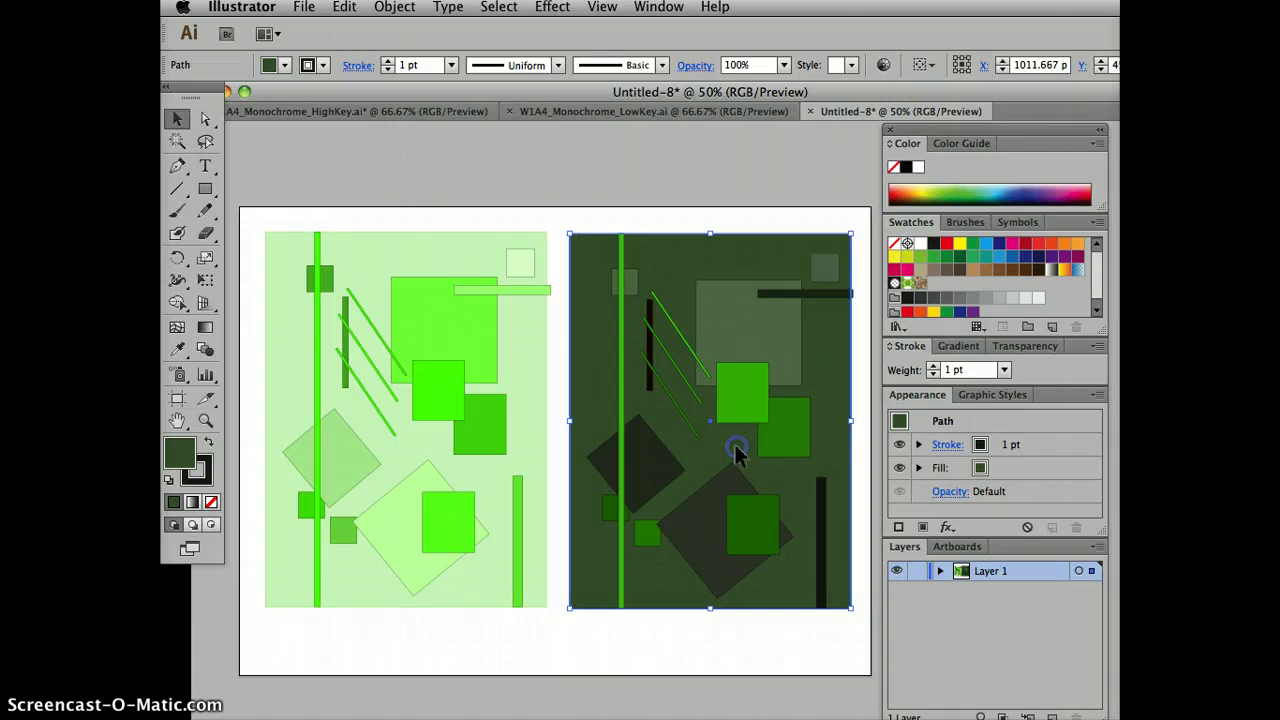
Shift the light-green top bar slightly left and check the dark design's bar
{"action": "left_click", "coordinate": [491, 288]}
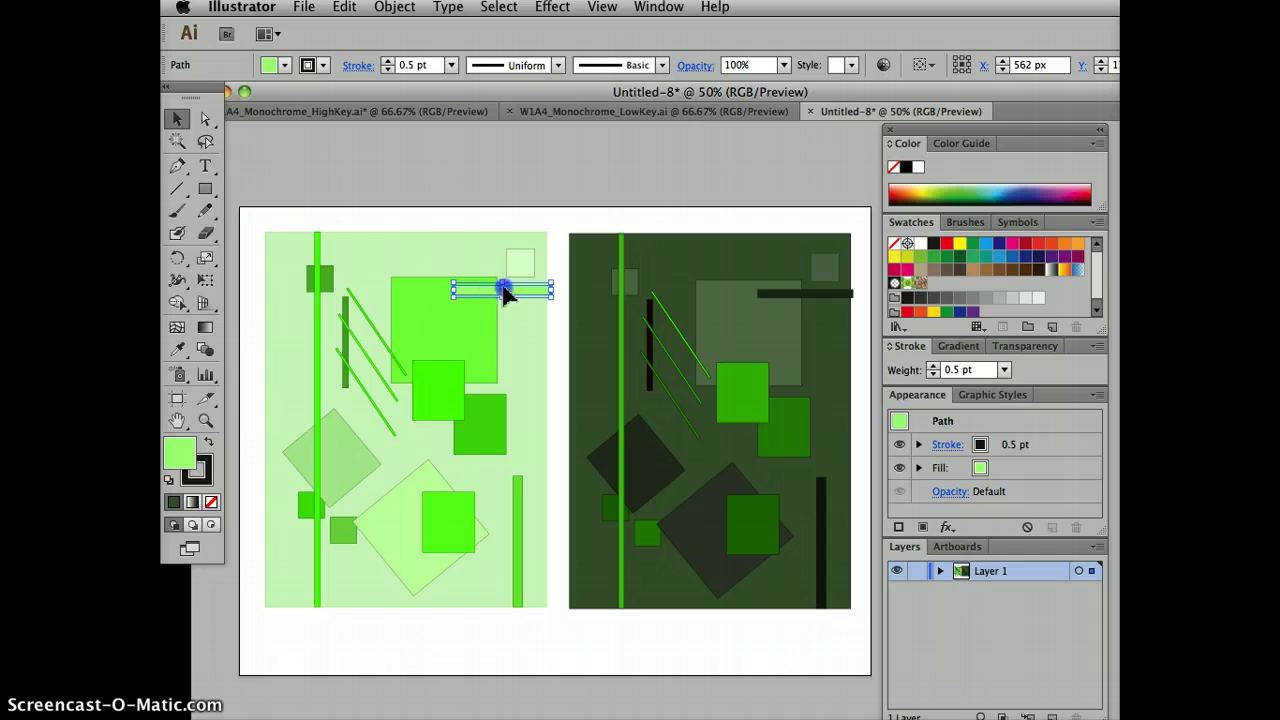
{"action": "left_click_drag", "start_coordinate": [503, 291], "coordinate": [499, 290]}
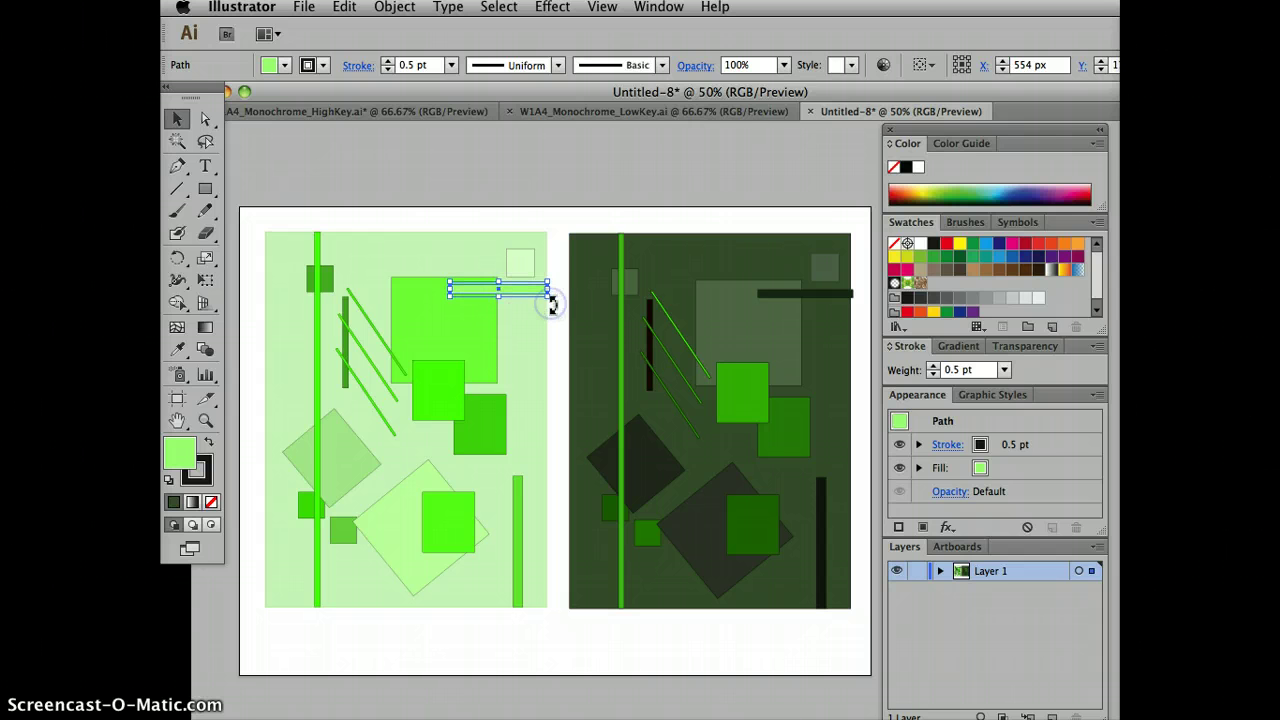
{"action": "left_click", "coordinate": [552, 657]}
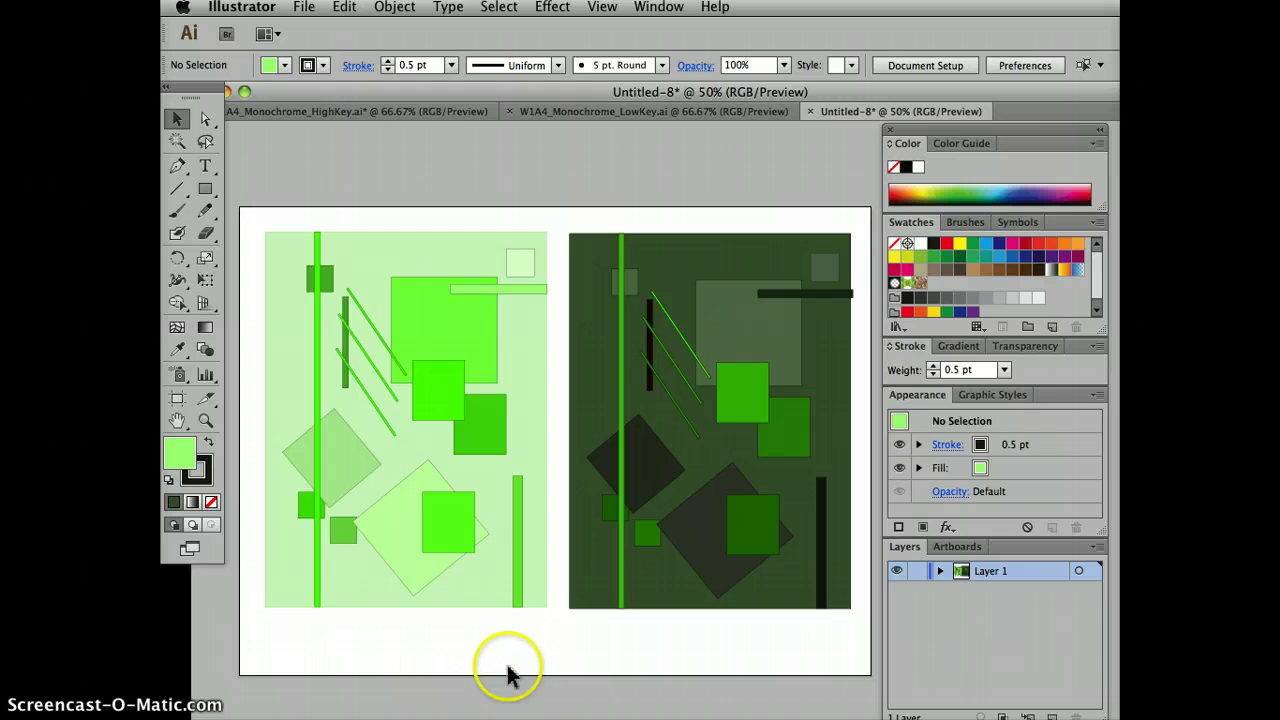
{"action": "left_click", "coordinate": [818, 297]}
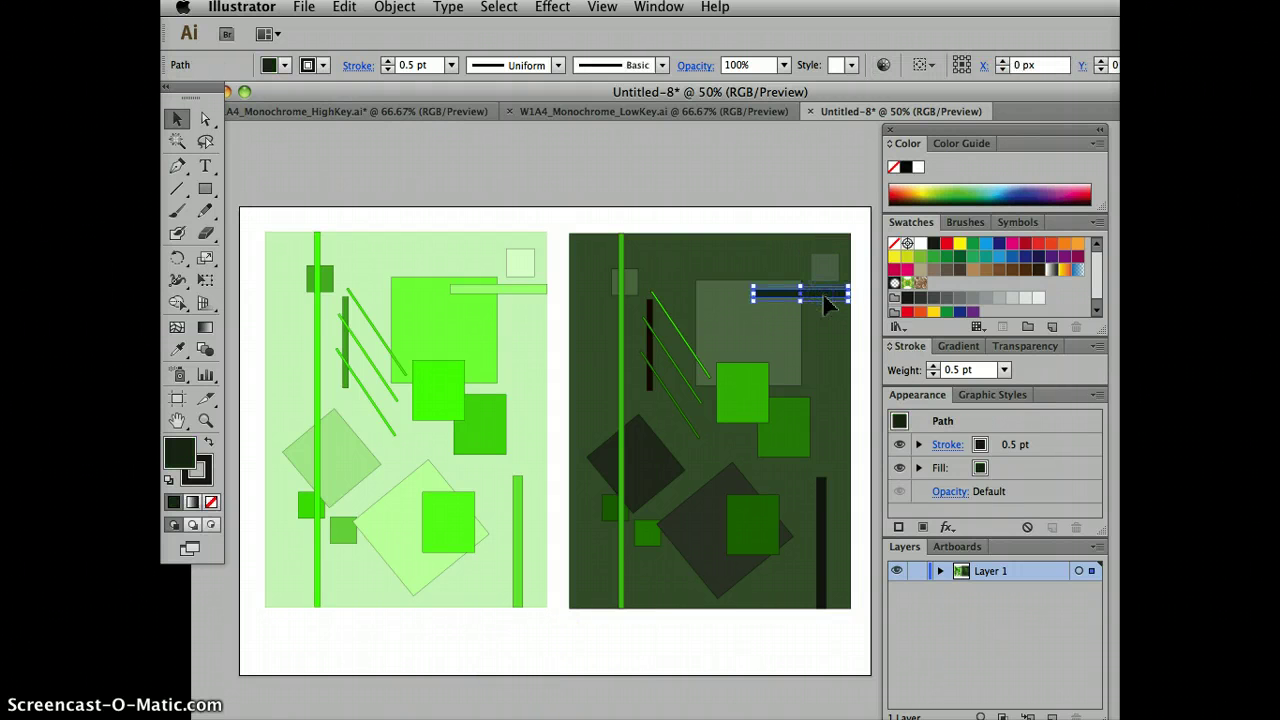
{"action": "left_click", "coordinate": [860, 306]}
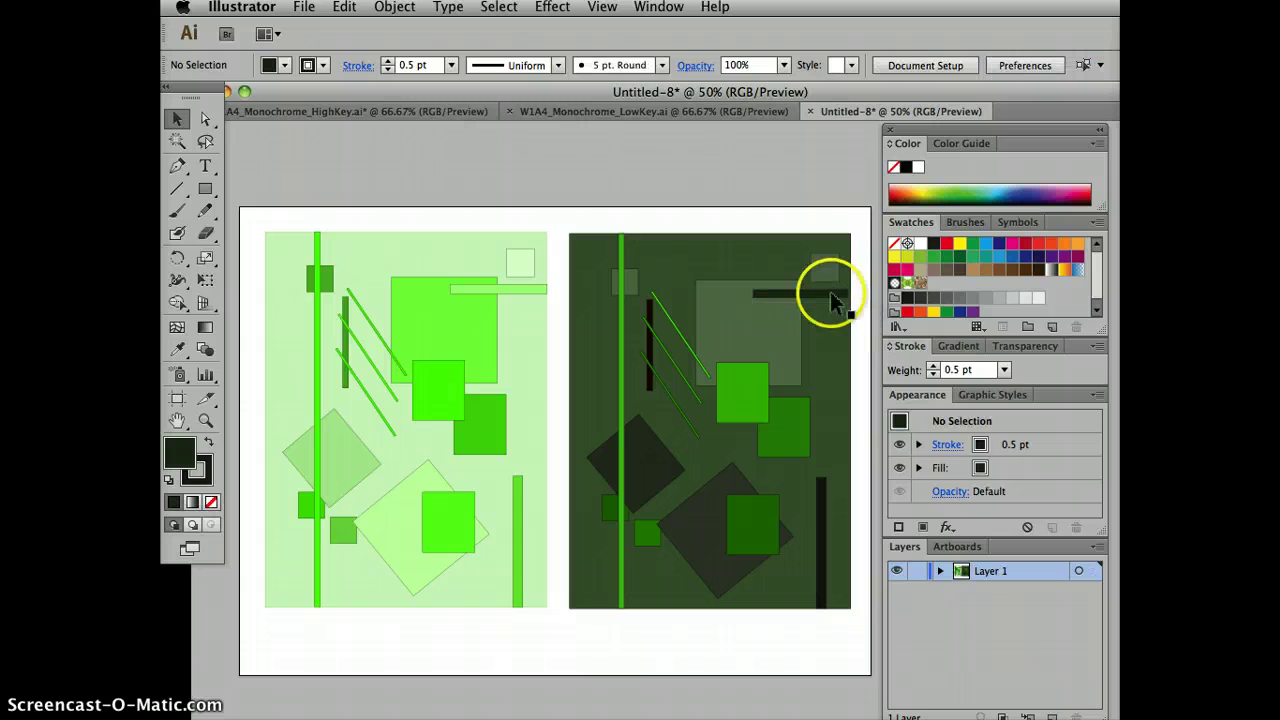
{"action": "left_click", "coordinate": [836, 303]}
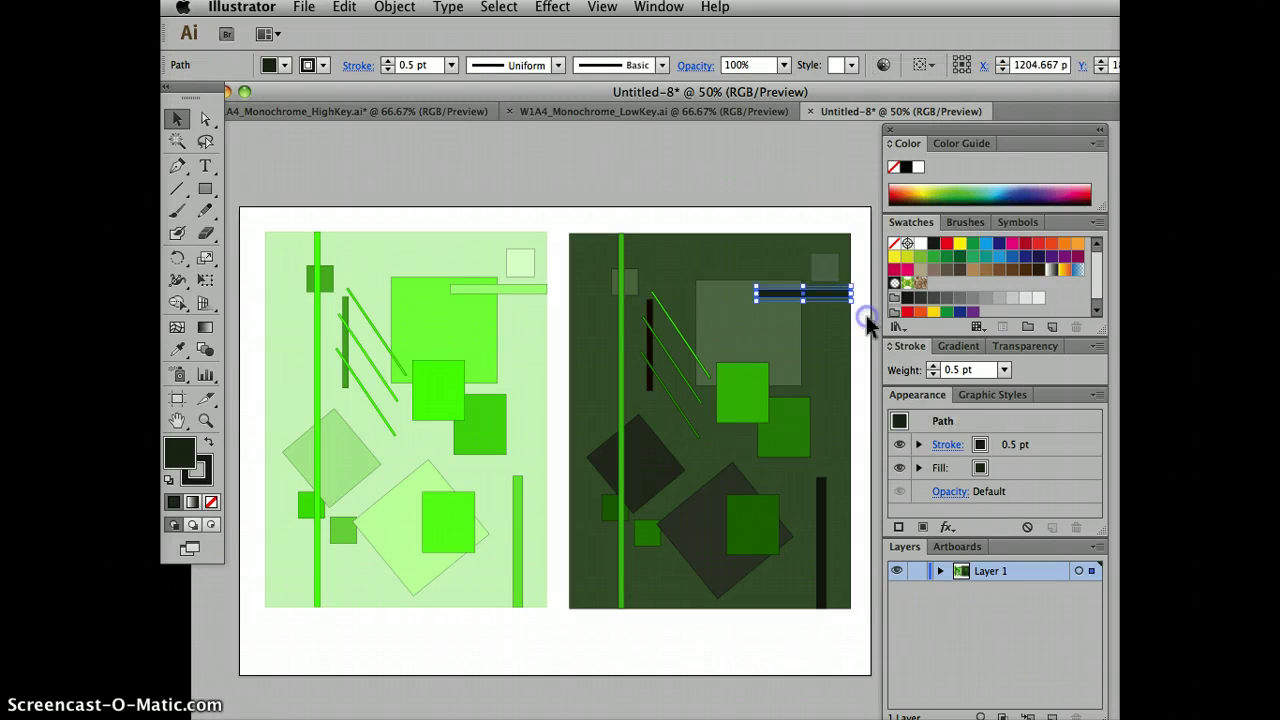
{"action": "left_click", "coordinate": [867, 323]}
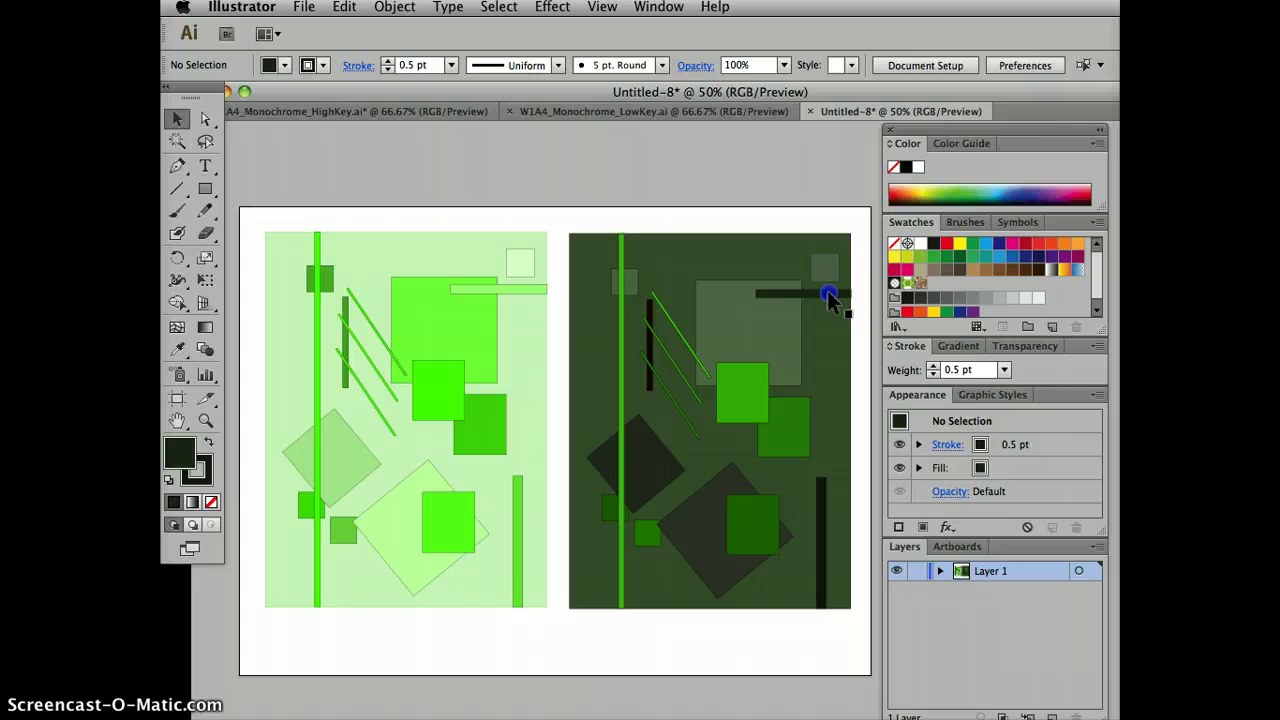
{"action": "left_click", "coordinate": [827, 295]}
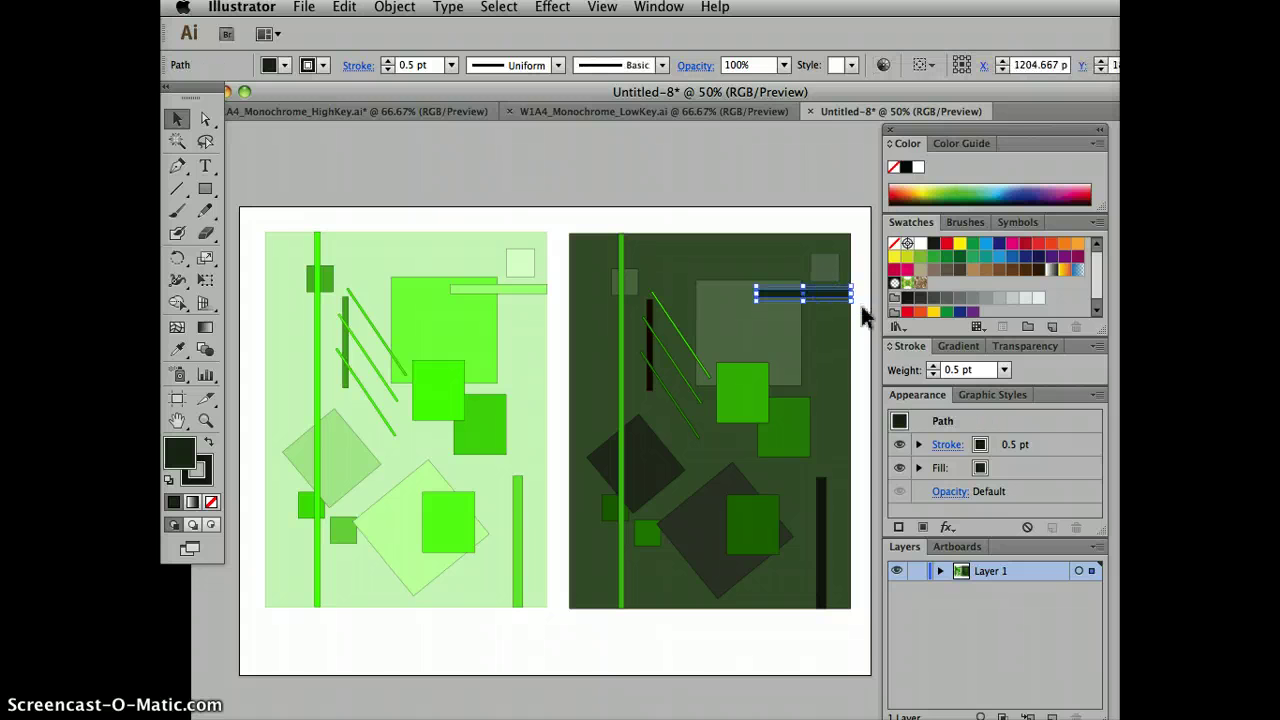
{"action": "left_click", "coordinate": [866, 316]}
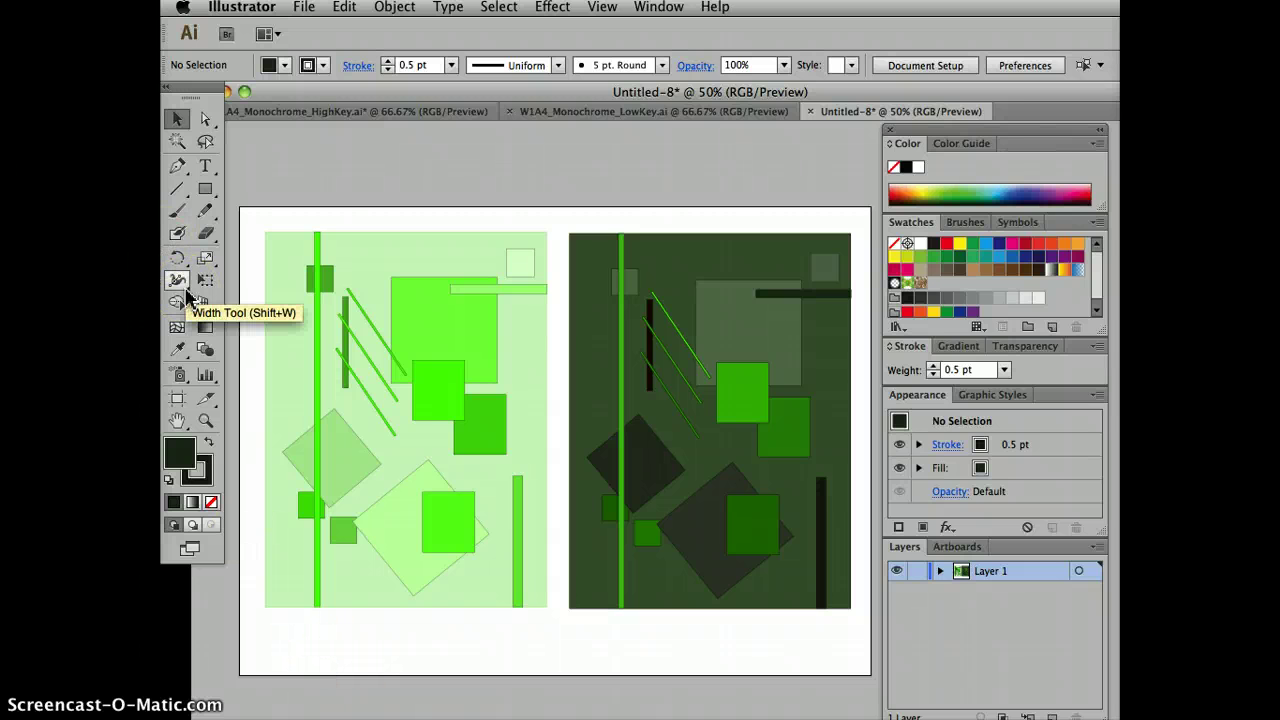
Add a High Key caption below the light-green design with the Type tool
{"action": "left_click", "coordinate": [205, 167]}
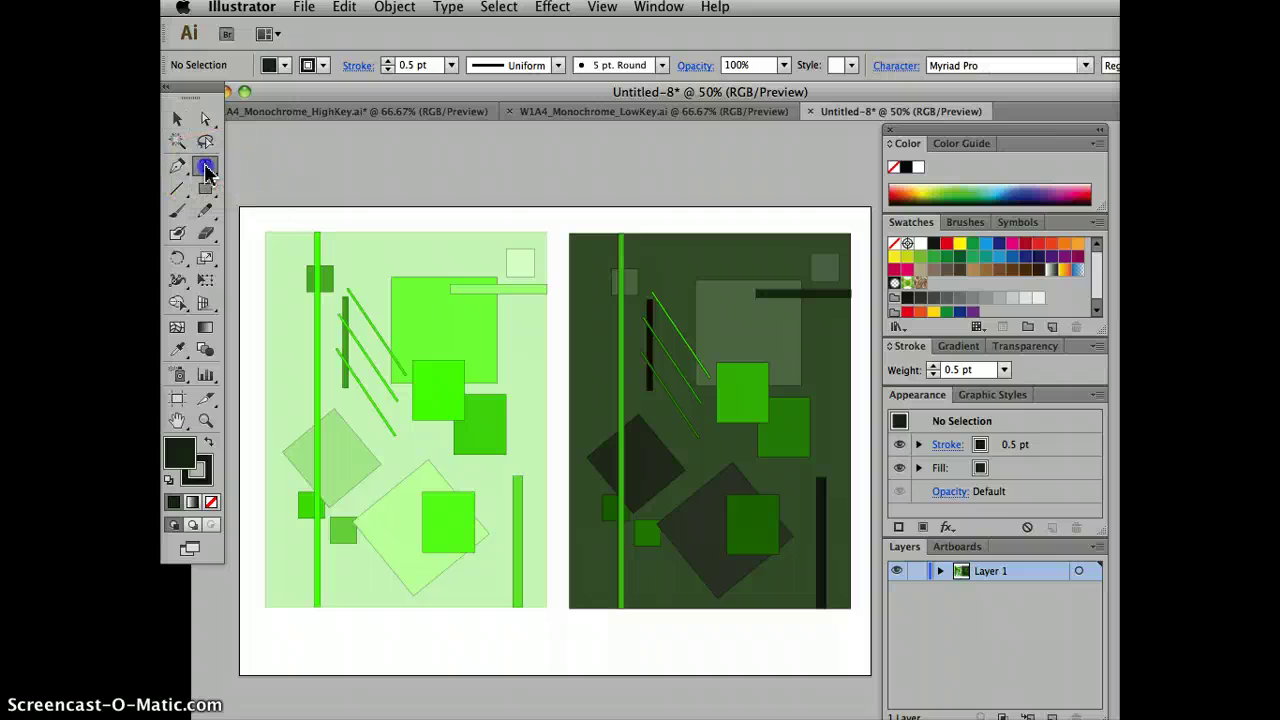
{"action": "left_click", "coordinate": [284, 630]}
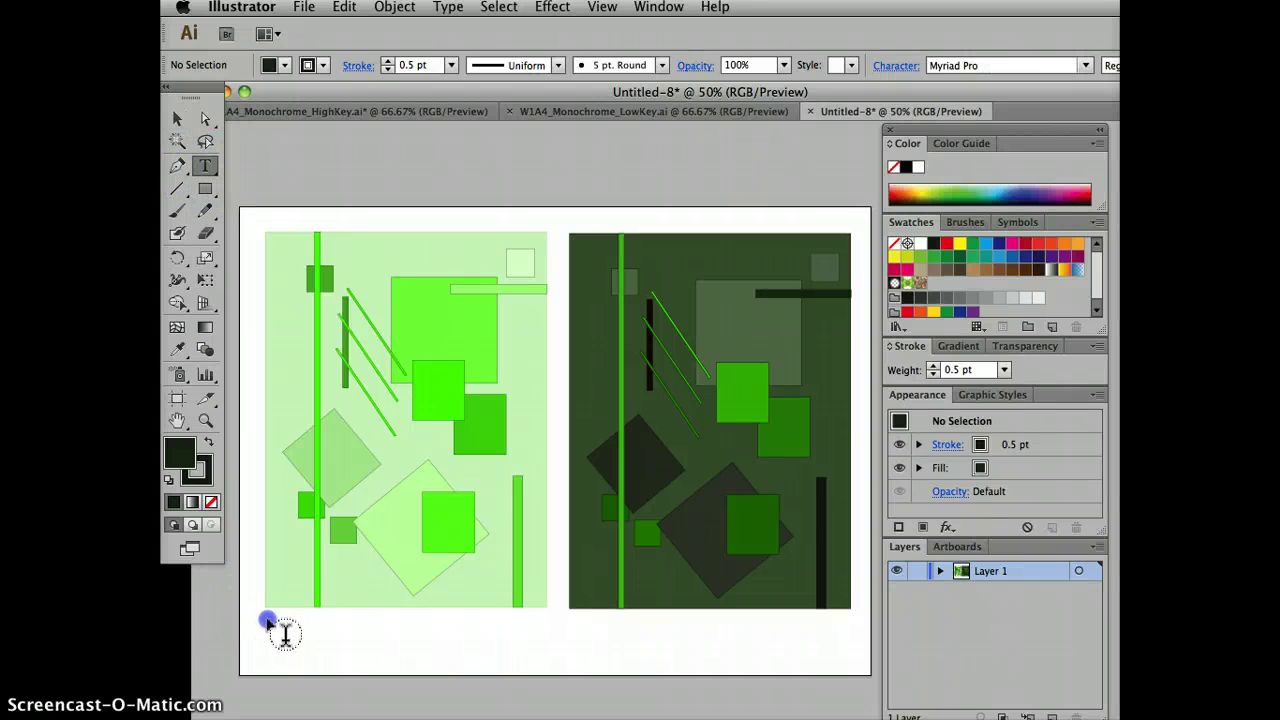
{"action": "left_click", "coordinate": [406, 651]}
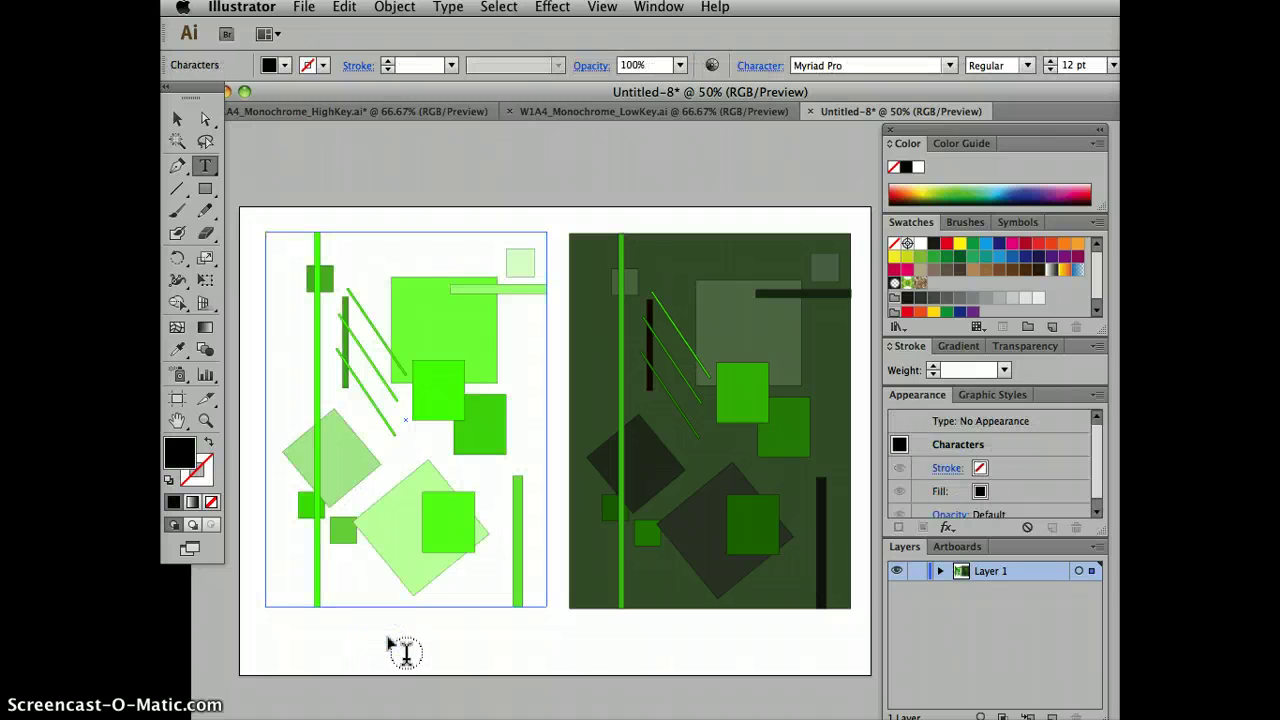
{"action": "key", "text": "Escape"}
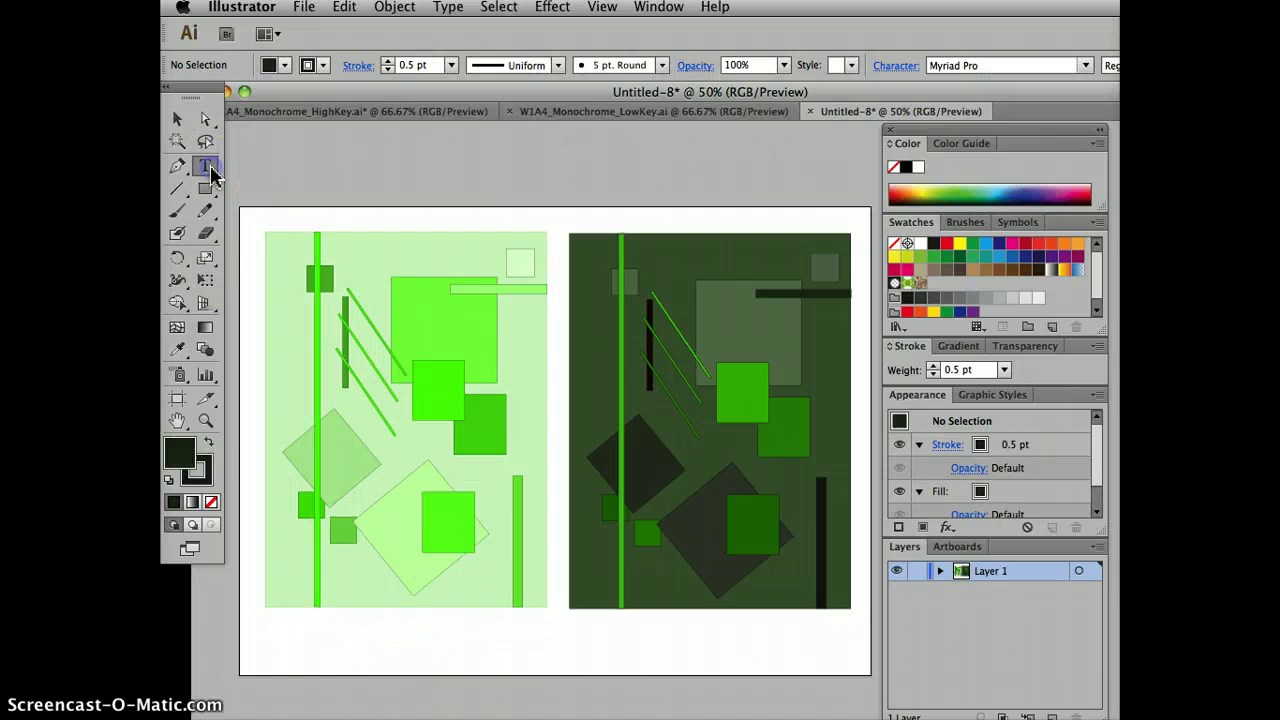
{"action": "left_click", "coordinate": [207, 233]}
{"action": "left_click", "coordinate": [314, 658]}
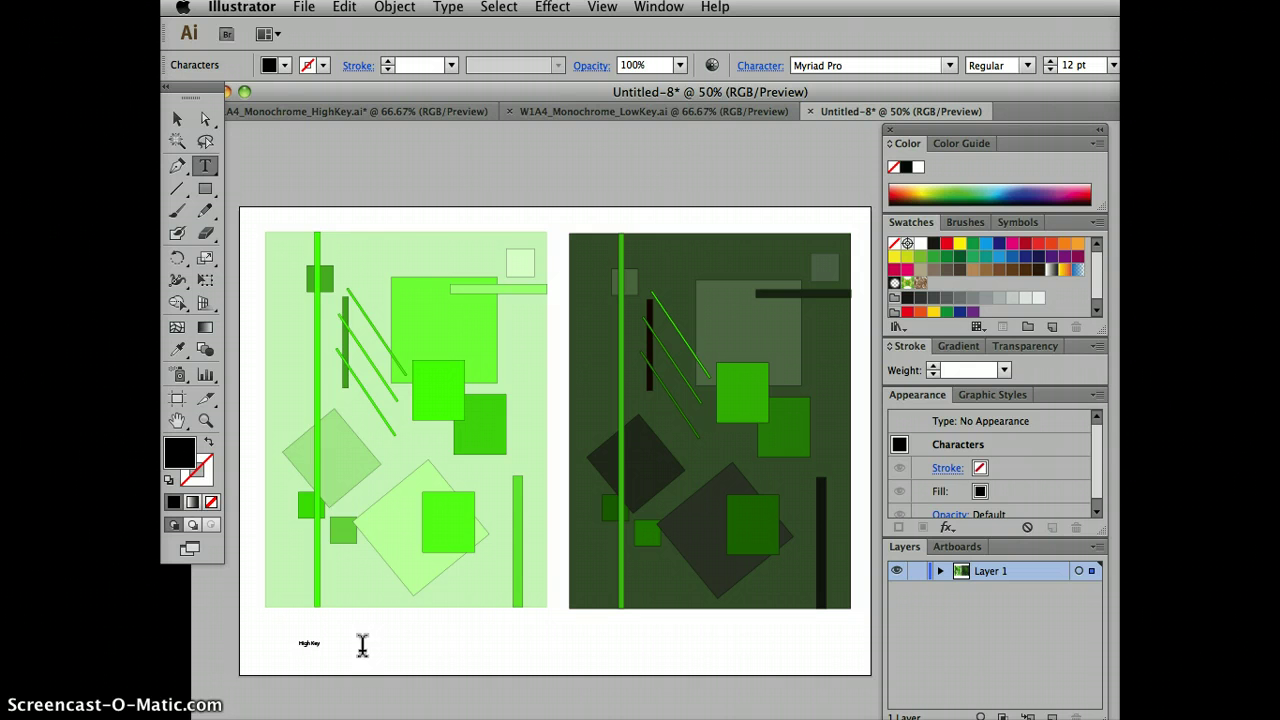
Set the High Key caption's font size to 21 pt
{"action": "left_click_drag", "start_coordinate": [362, 645], "coordinate": [289, 643]}
{"action": "left_click", "coordinate": [1113, 65]}
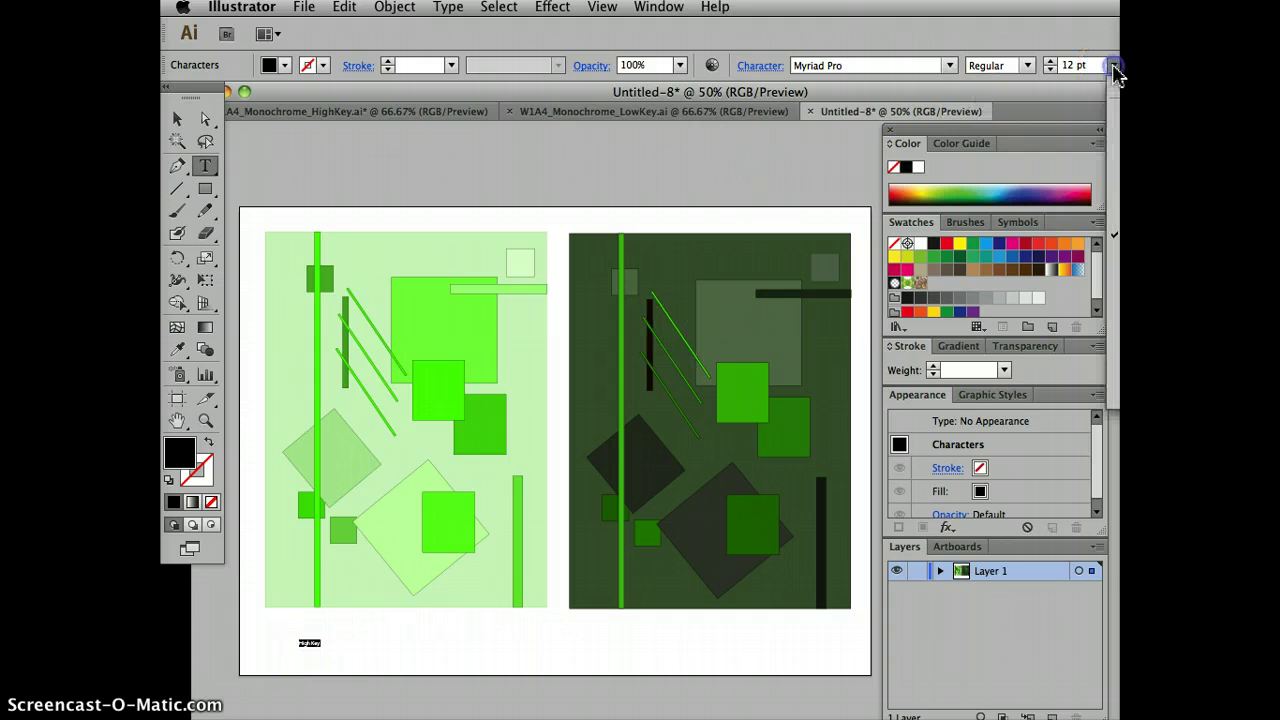
{"action": "left_click", "coordinate": [1110, 276]}
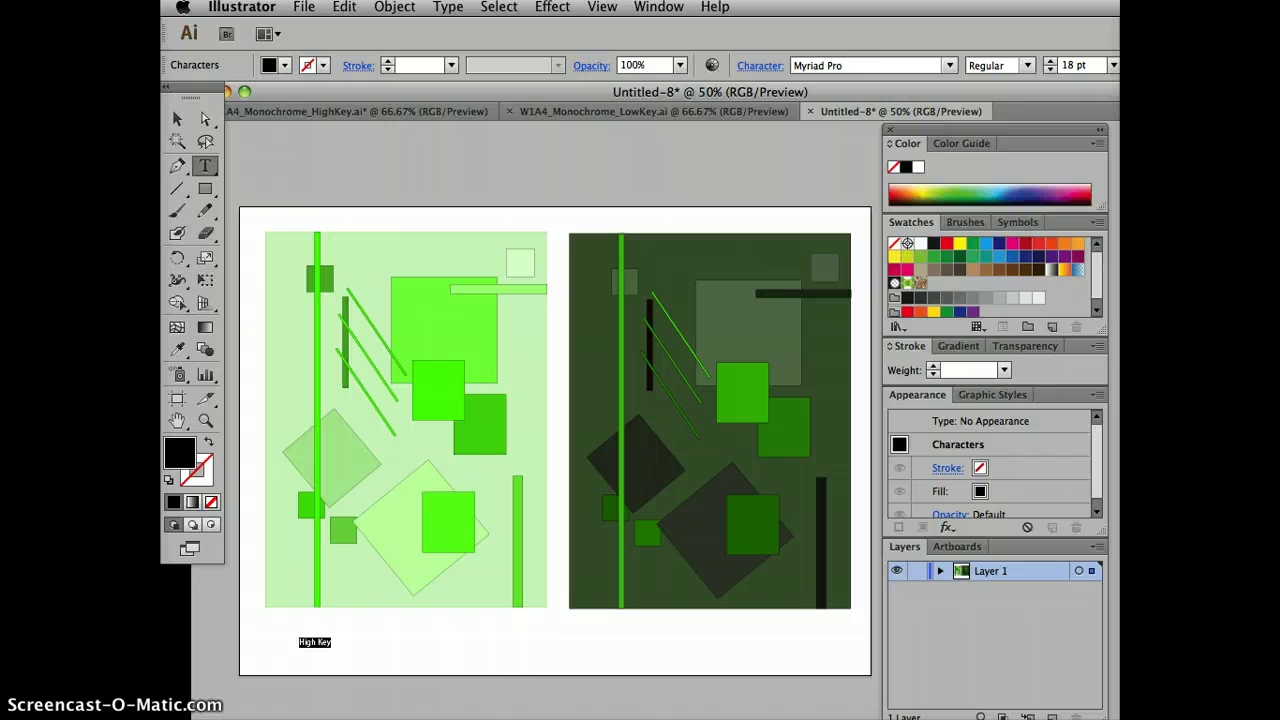
{"action": "left_click", "coordinate": [1110, 63]}
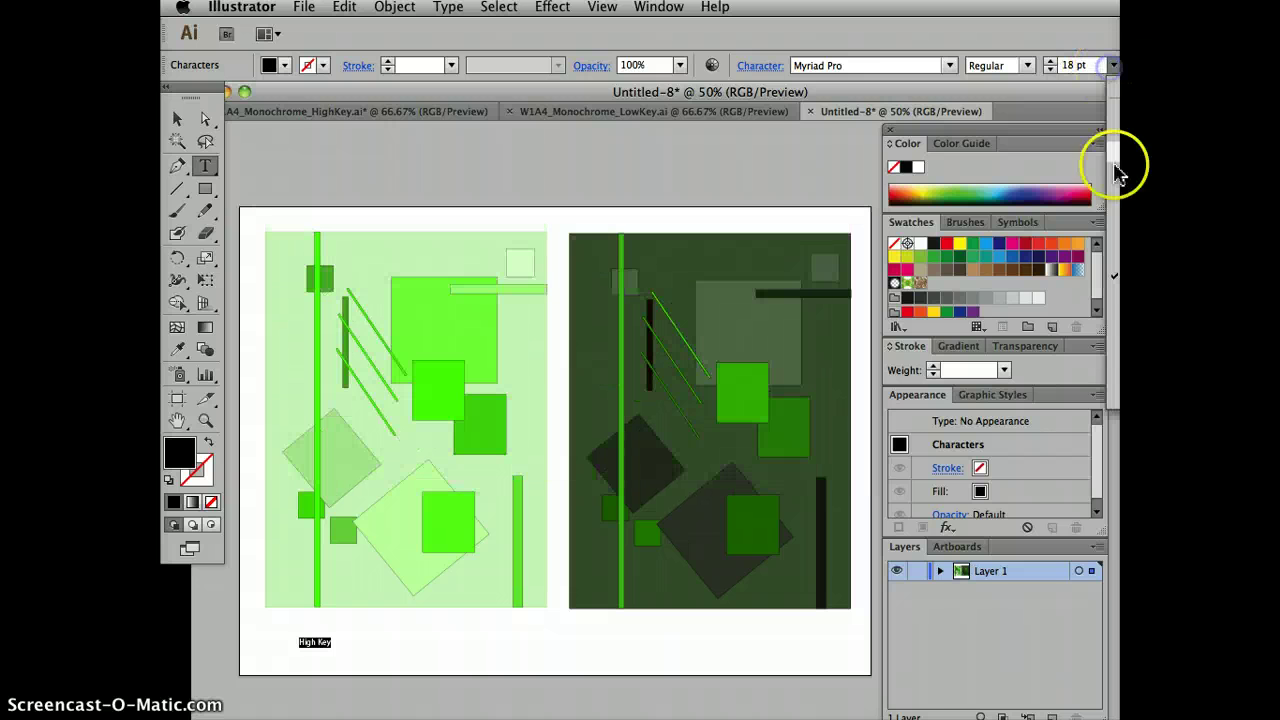
{"action": "left_click", "coordinate": [1110, 296]}
{"action": "left_click", "coordinate": [373, 652]}
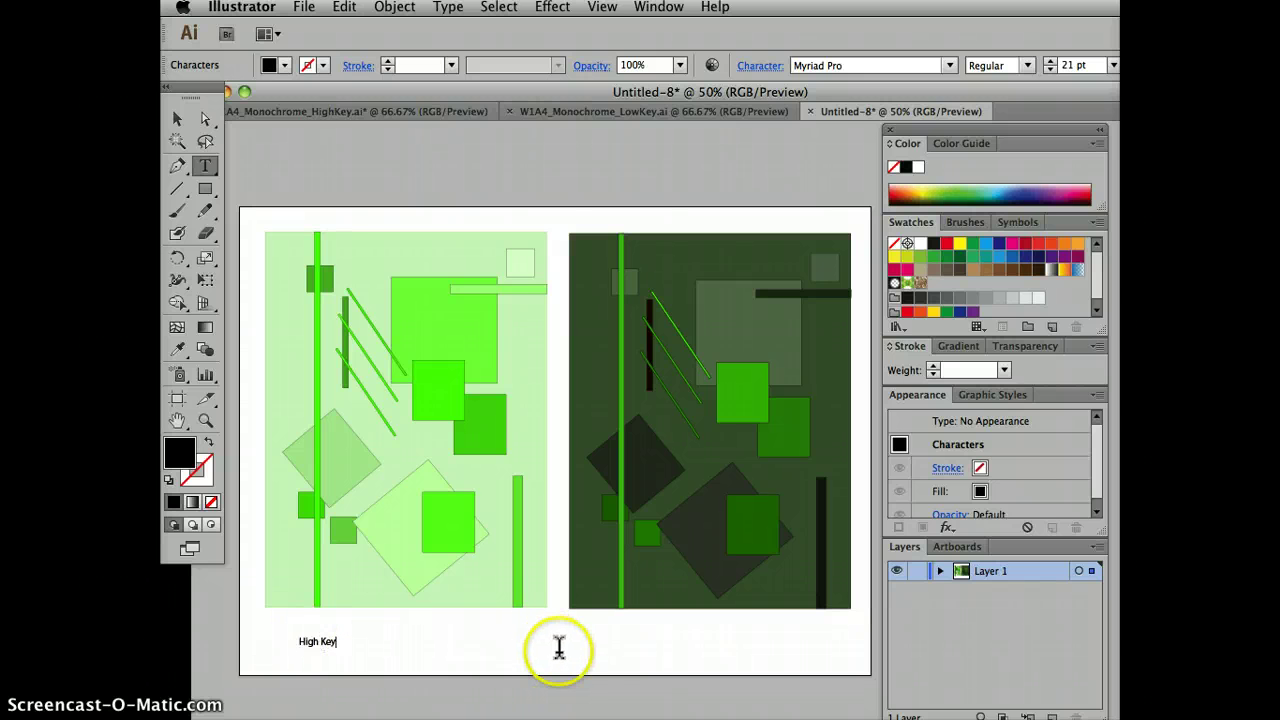
Place a Low Key caption beneath the dark-green design
{"action": "left_click", "coordinate": [645, 650]}
{"action": "left_click", "coordinate": [658, 646]}
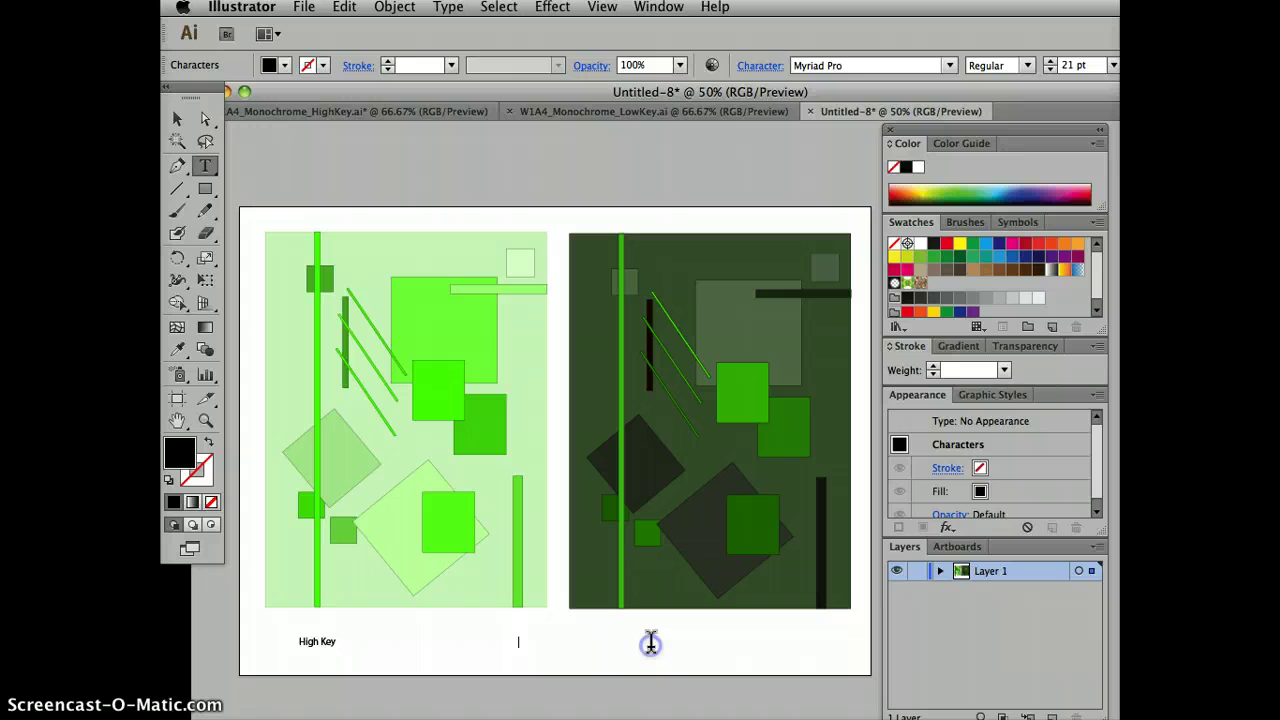
{"action": "left_click", "coordinate": [651, 642]}
Type the author's first name at the lower right, indent it with a Tab, and move the panel dock
{"action": "left_click", "coordinate": [729, 651]}
{"action": "type", "text": "Josephine Coniglio"}
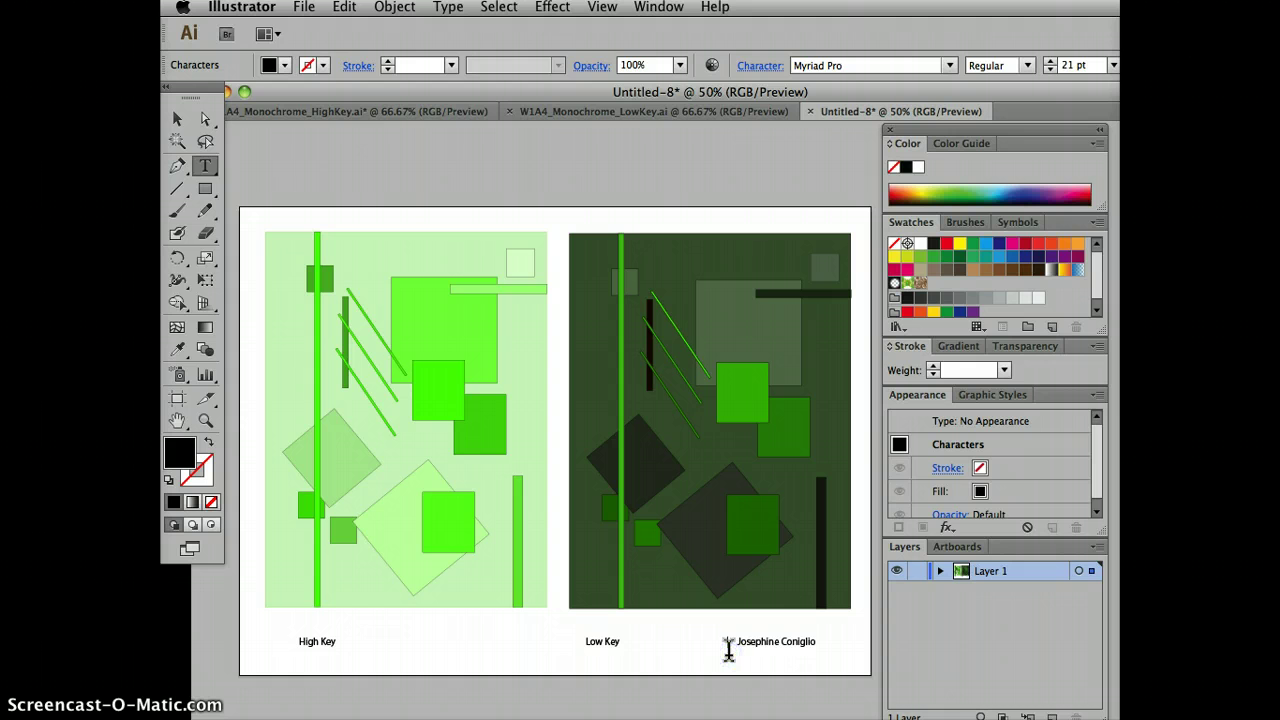
{"action": "left_click", "coordinate": [734, 646]}
{"action": "key", "text": "Tab"}
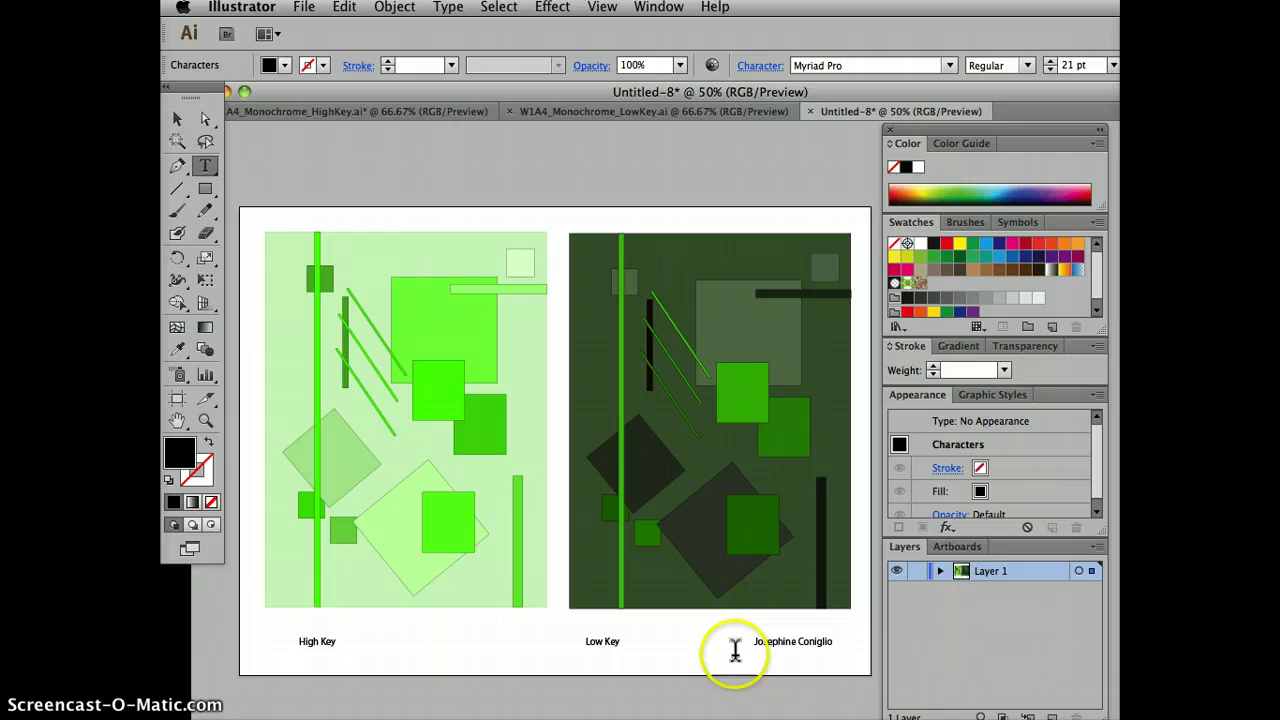
{"action": "left_click", "coordinate": [752, 648]}
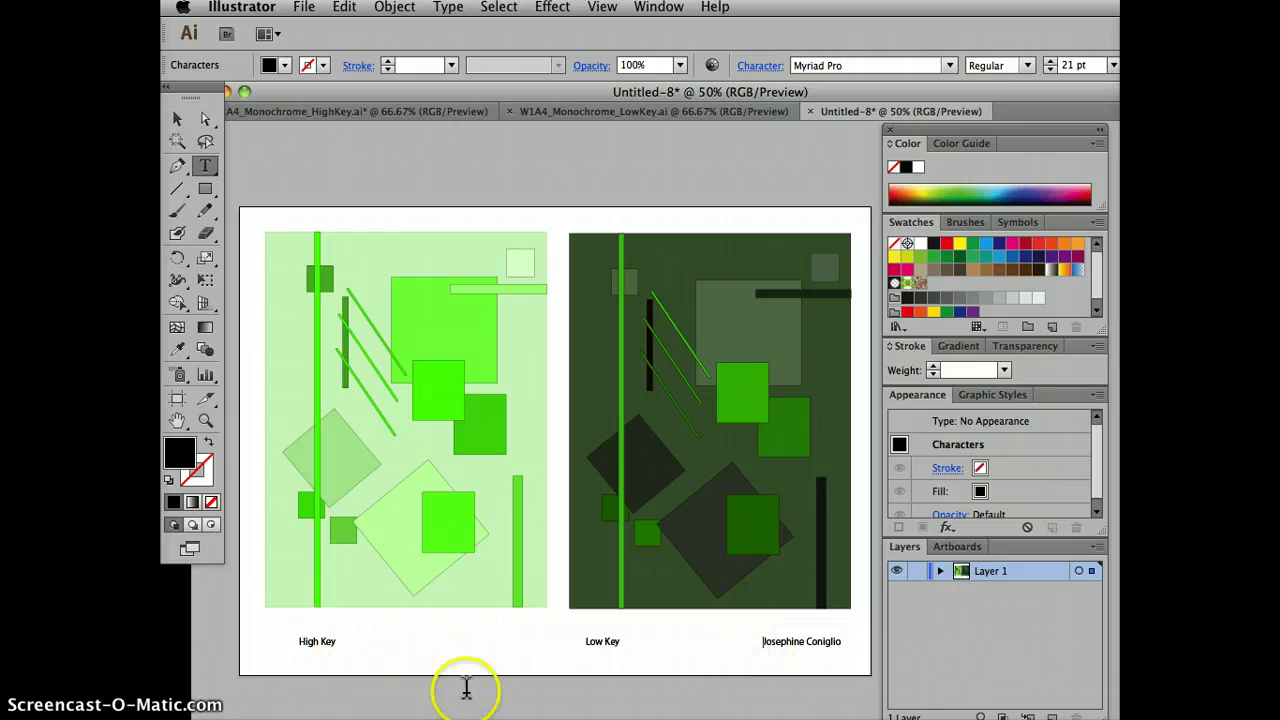
{"action": "left_click", "coordinate": [1076, 68]}
{"action": "left_click_drag", "start_coordinate": [1051, 126], "coordinate": [1087, 126]}
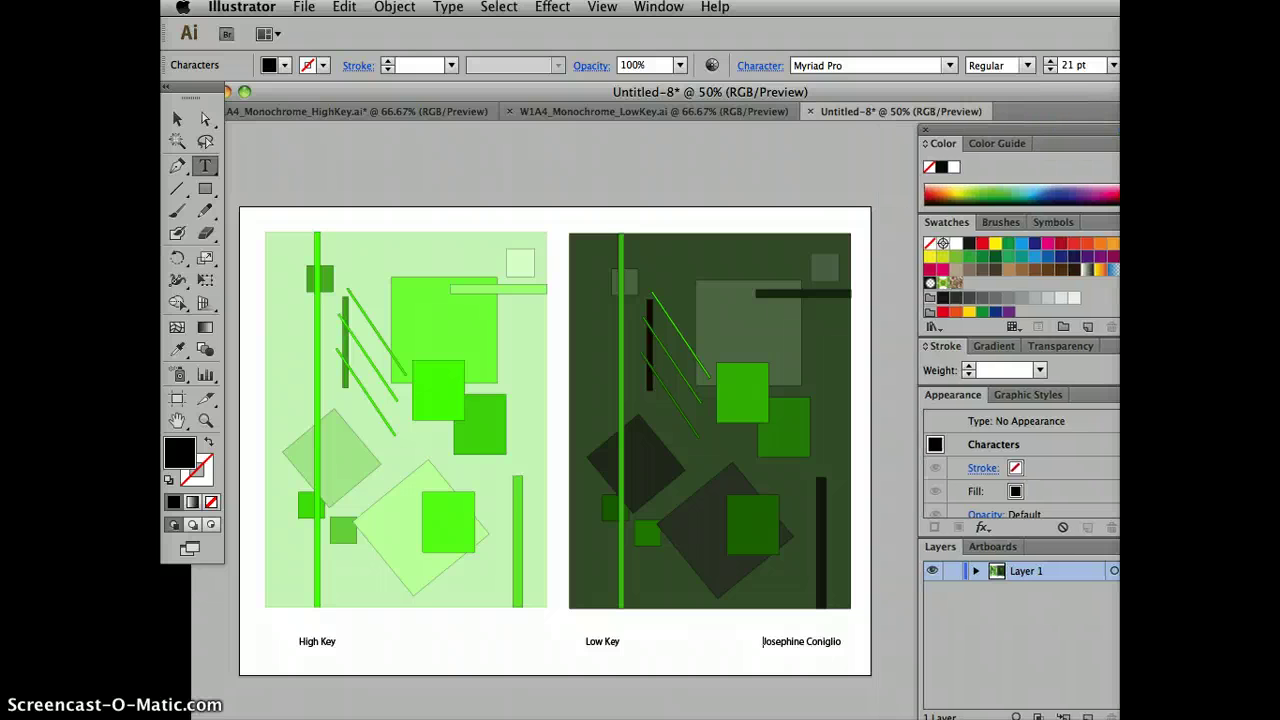
In Save for Web, set width to 800 px with proportions kept (800 × 593) and format JPEG
{"action": "left_click", "coordinate": [303, 8]}
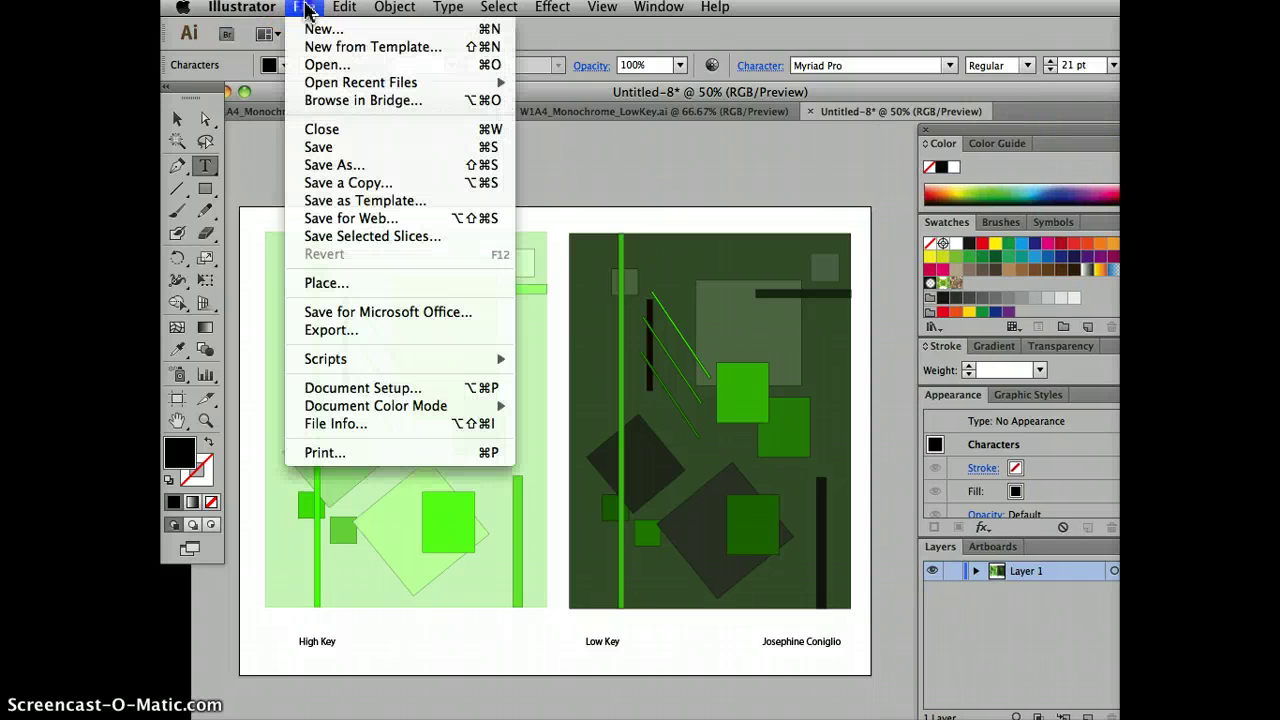
{"action": "left_click", "coordinate": [320, 228]}
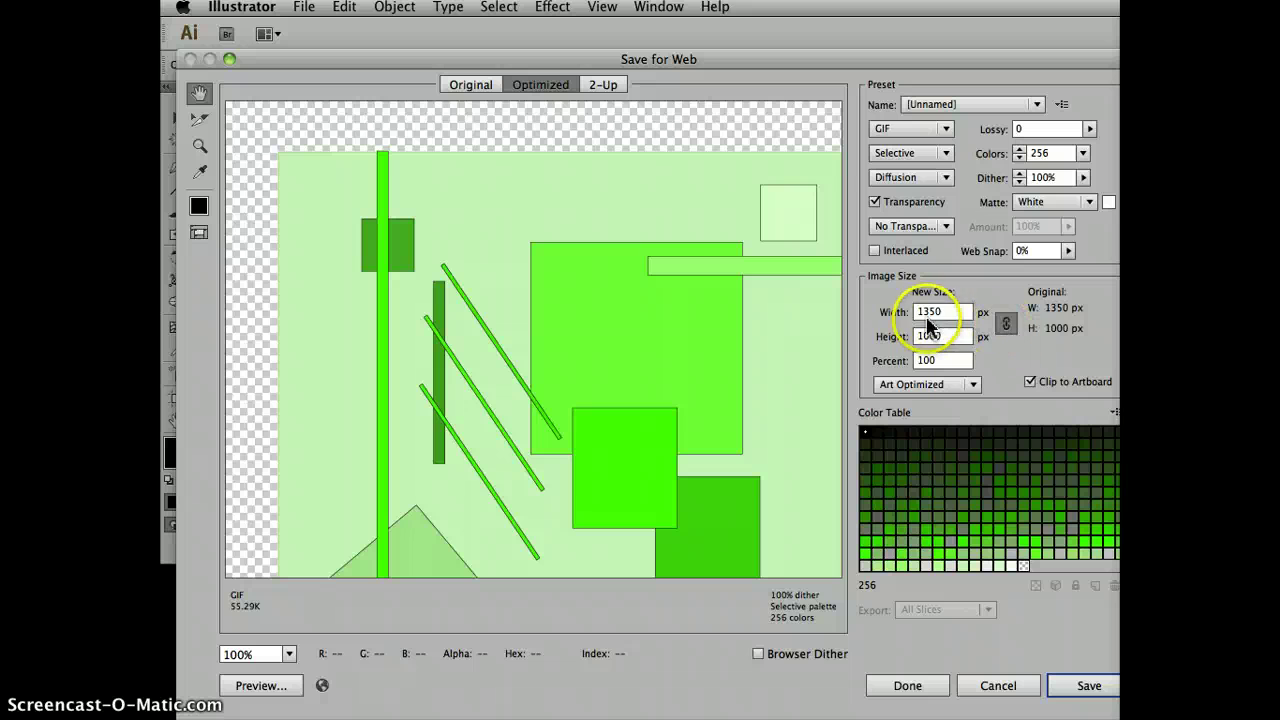
{"action": "left_click", "coordinate": [950, 312]}
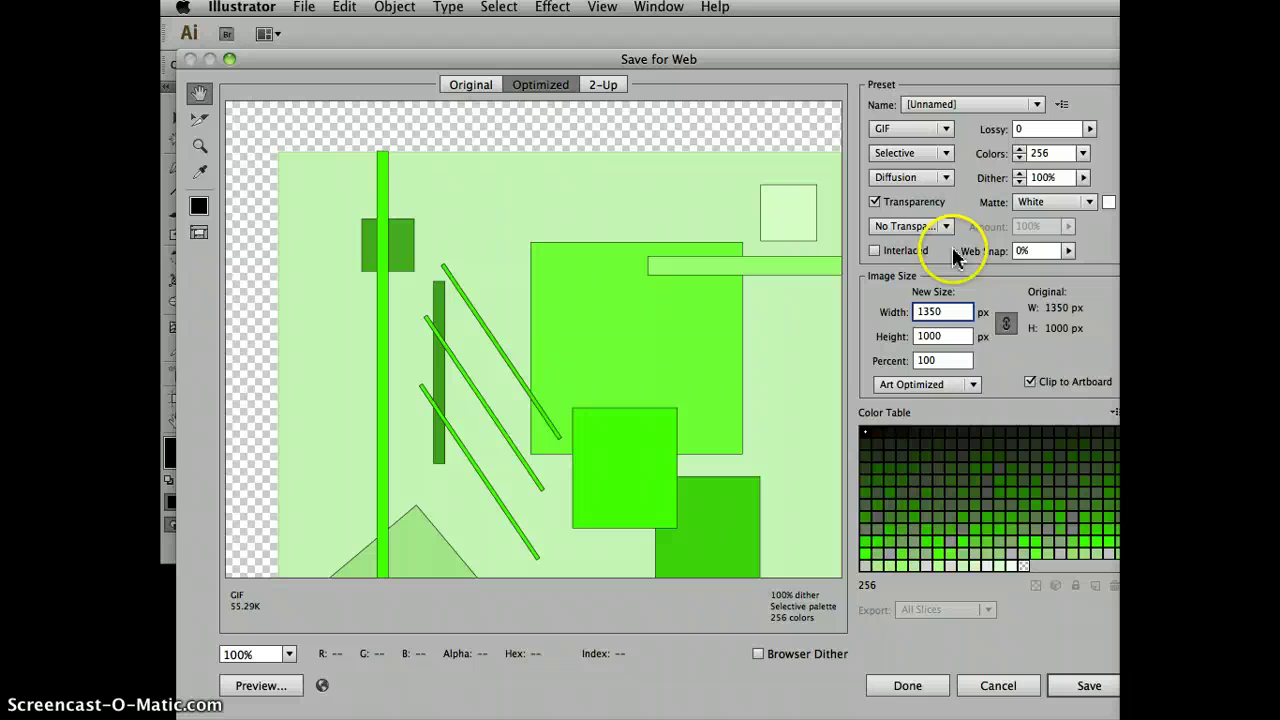
{"action": "left_click", "coordinate": [893, 313]}
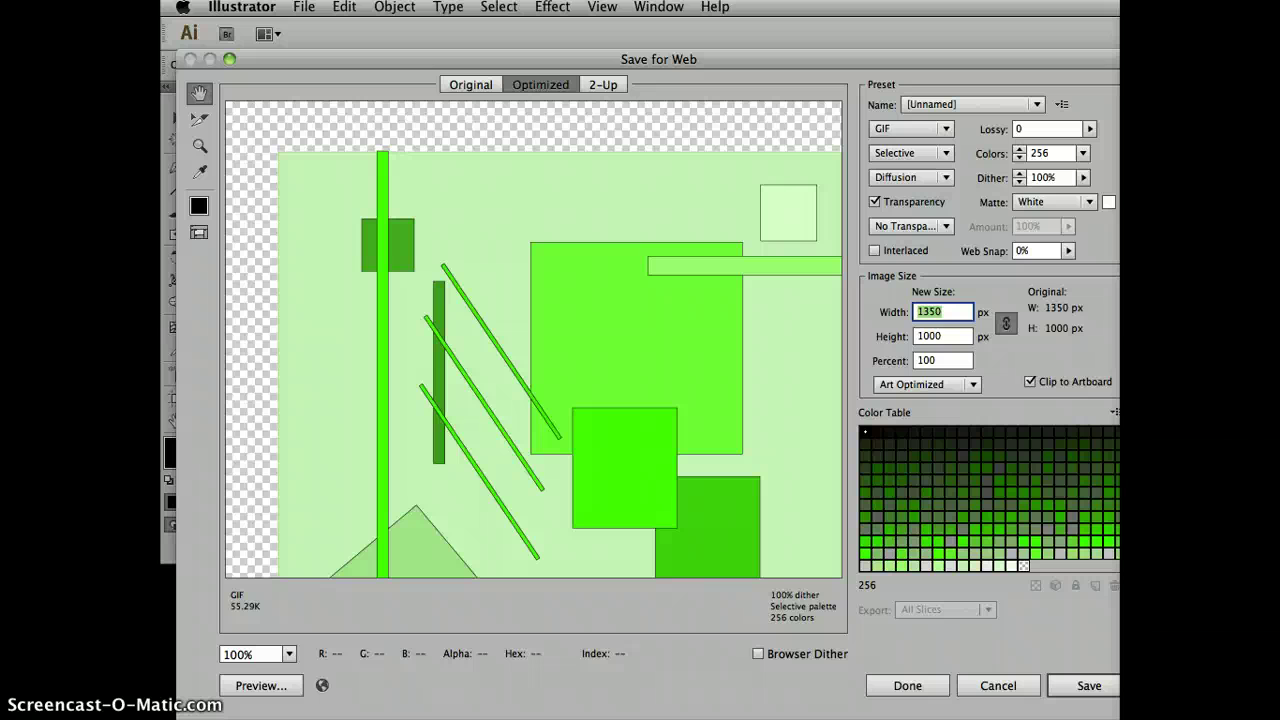
{"action": "type", "text": "800"}
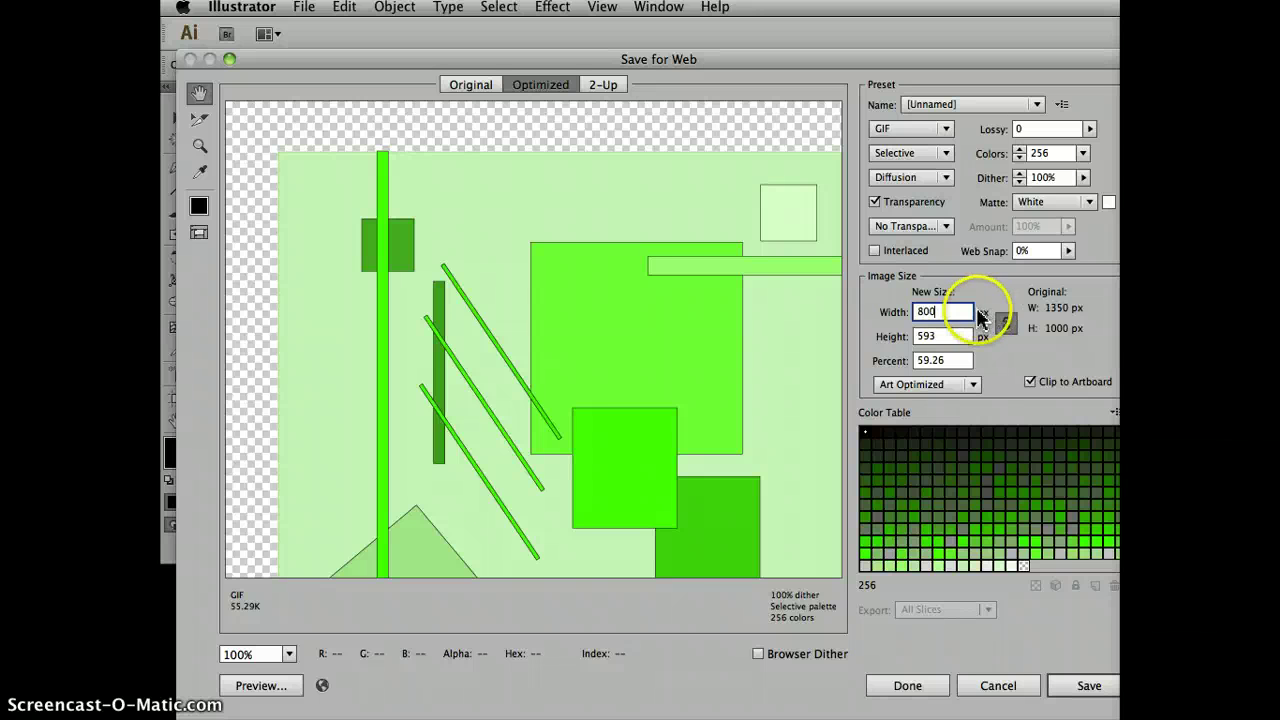
{"action": "left_click", "coordinate": [1005, 322]}
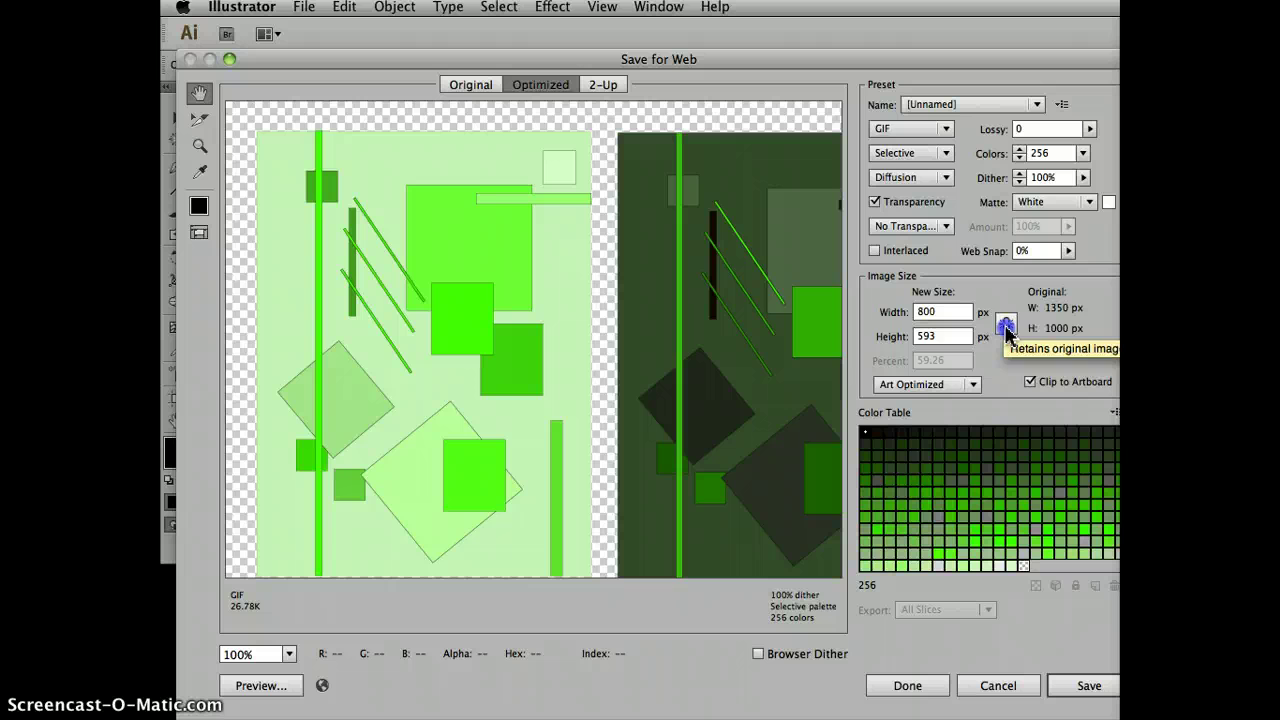
{"action": "left_click", "coordinate": [1006, 326]}
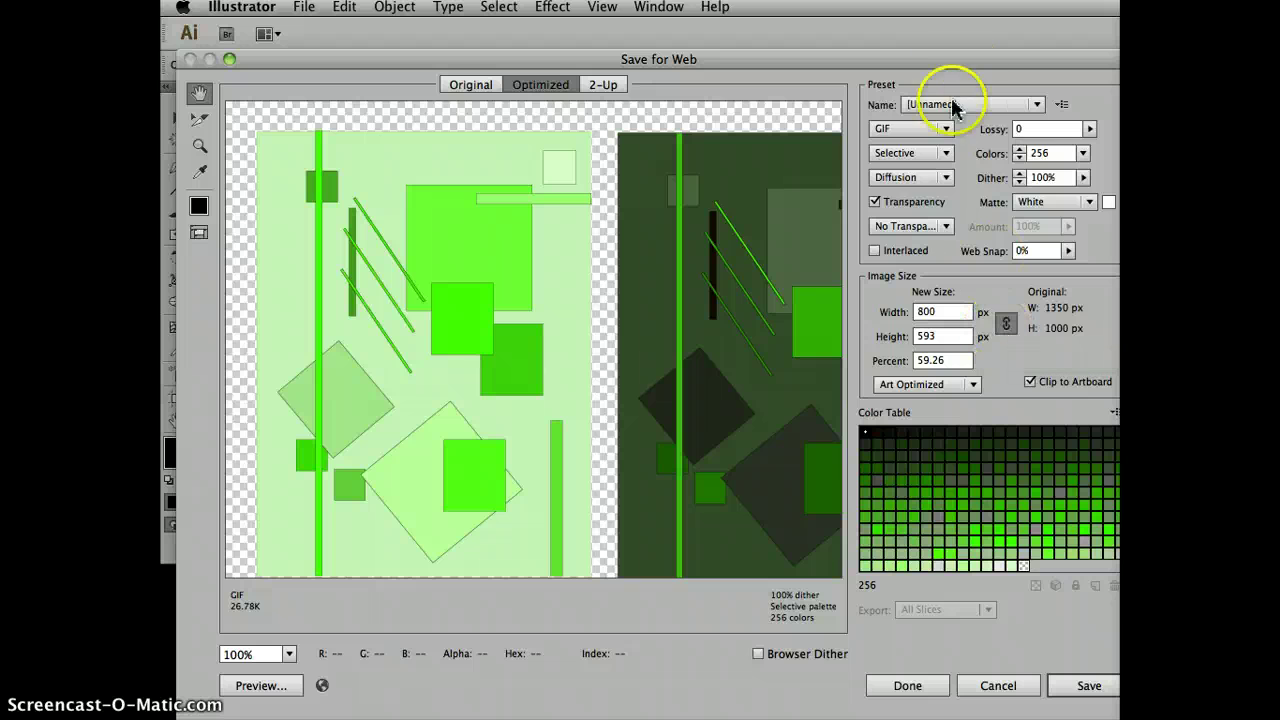
{"action": "left_click", "coordinate": [944, 129]}
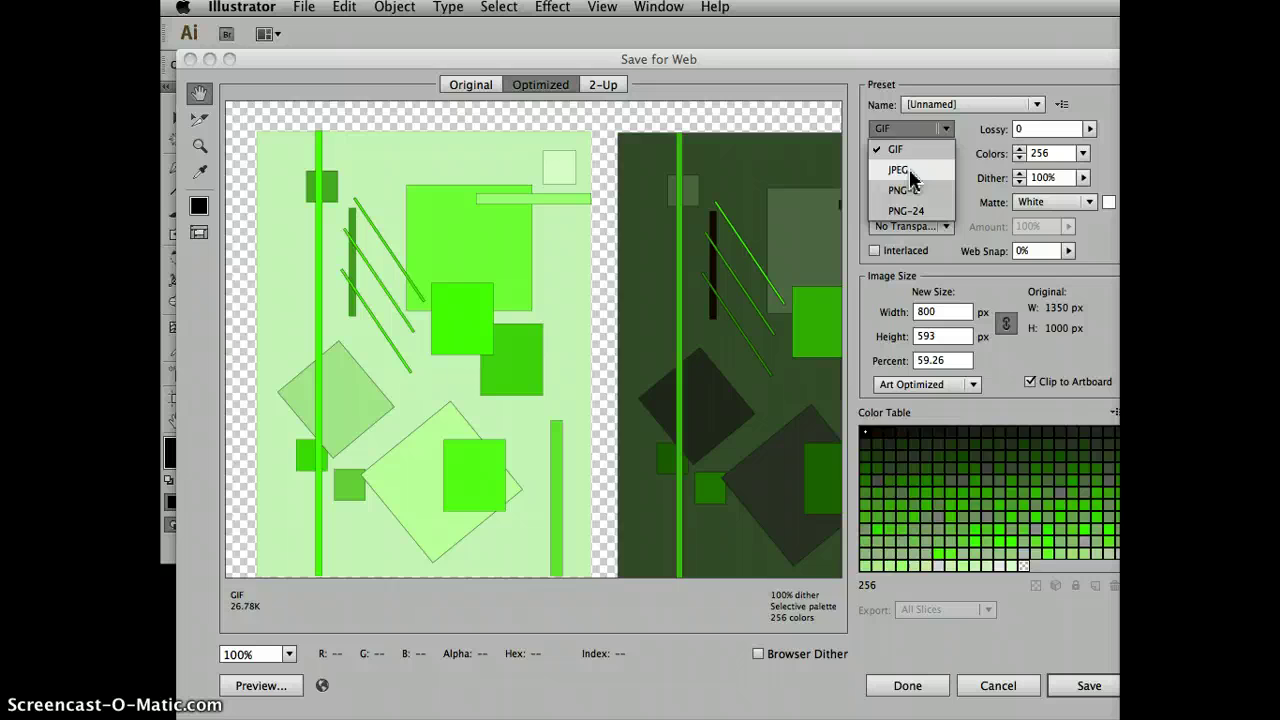
{"action": "left_click", "coordinate": [908, 172]}
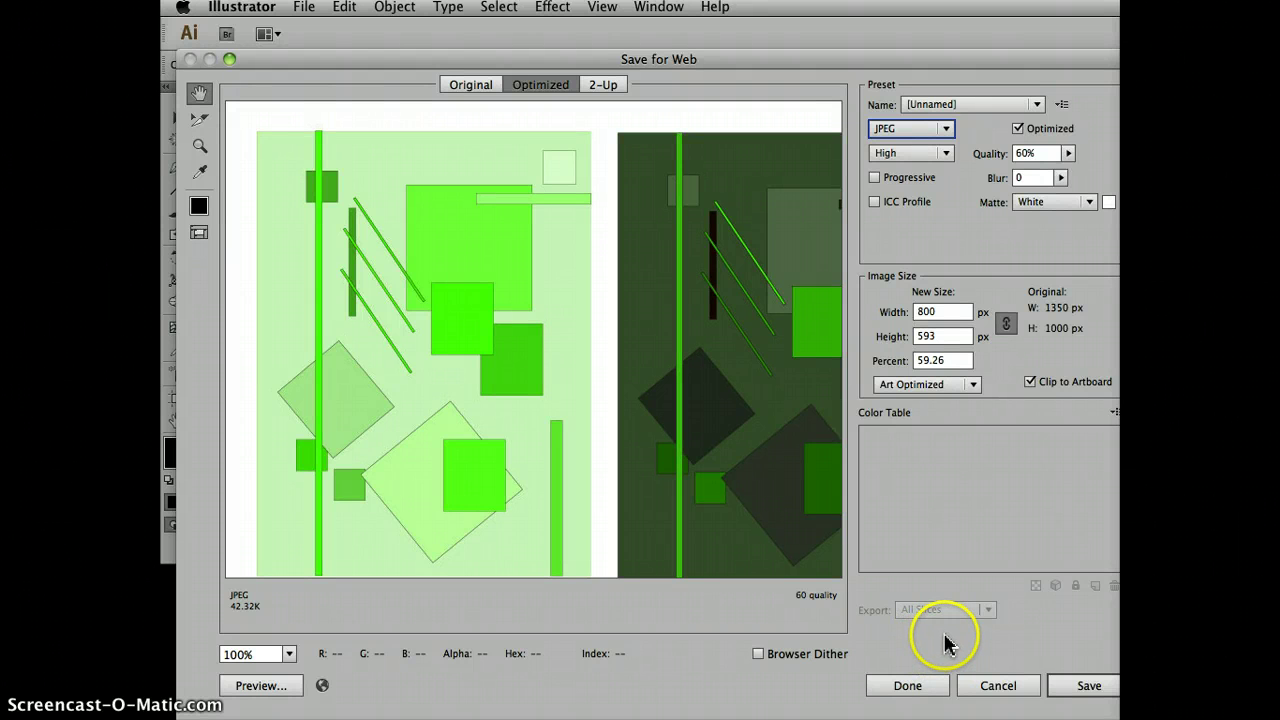
Name the JPEG with the author's surname and first name followed by '_W1A4.jpg'
{"action": "left_click", "coordinate": [1078, 687]}
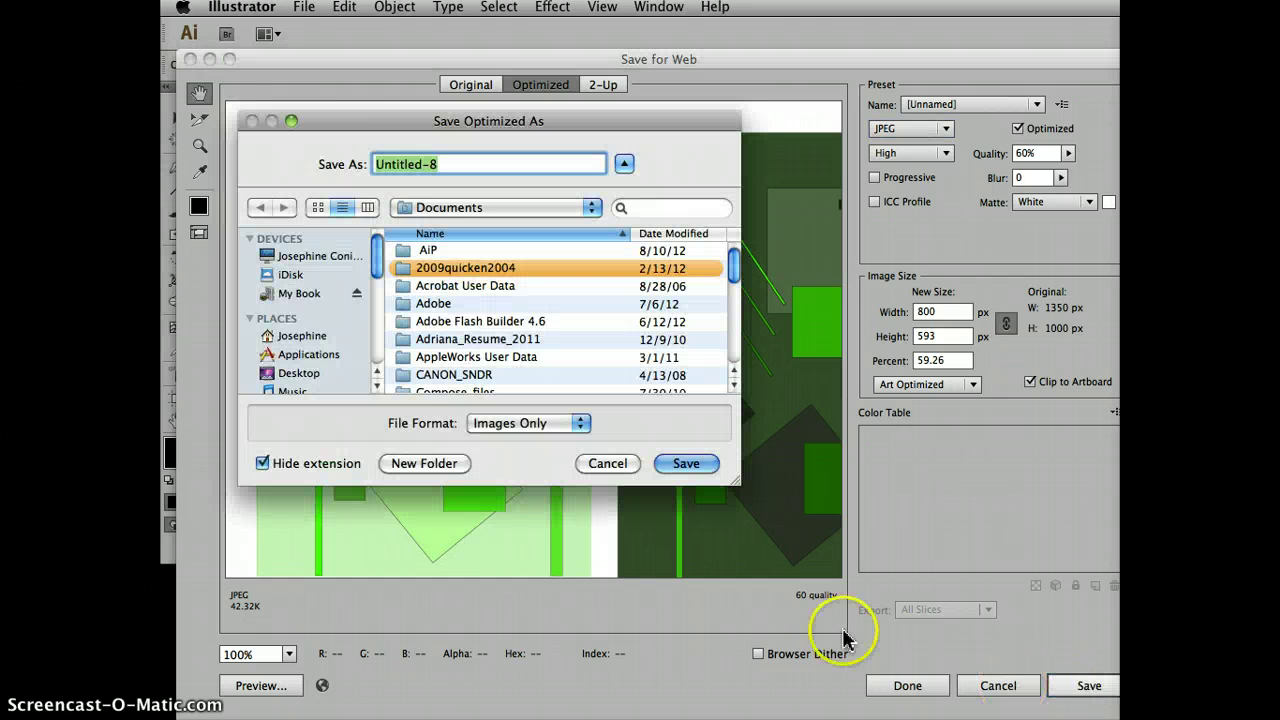
{"action": "left_click_drag", "start_coordinate": [346, 124], "coordinate": [483, 599]}
{"action": "left_click", "coordinate": [604, 640]}
{"action": "left_click", "coordinate": [449, 642]}
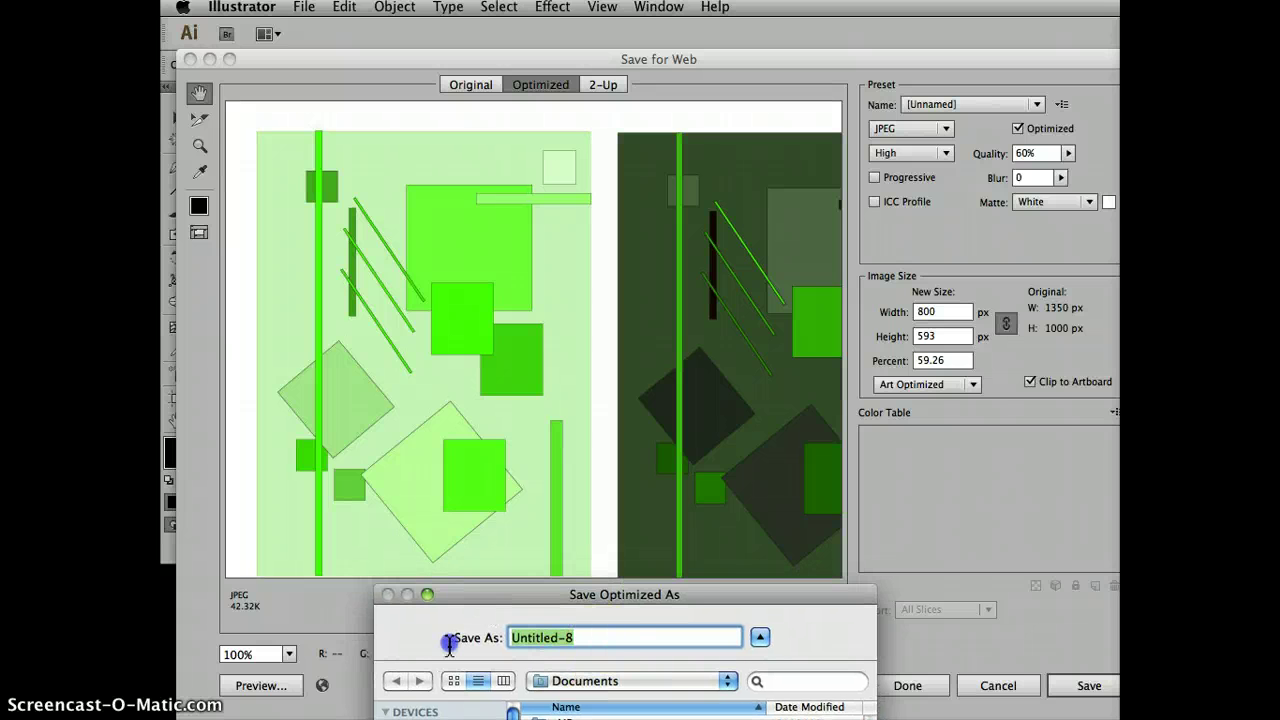
{"action": "type", "text": "Congi"}
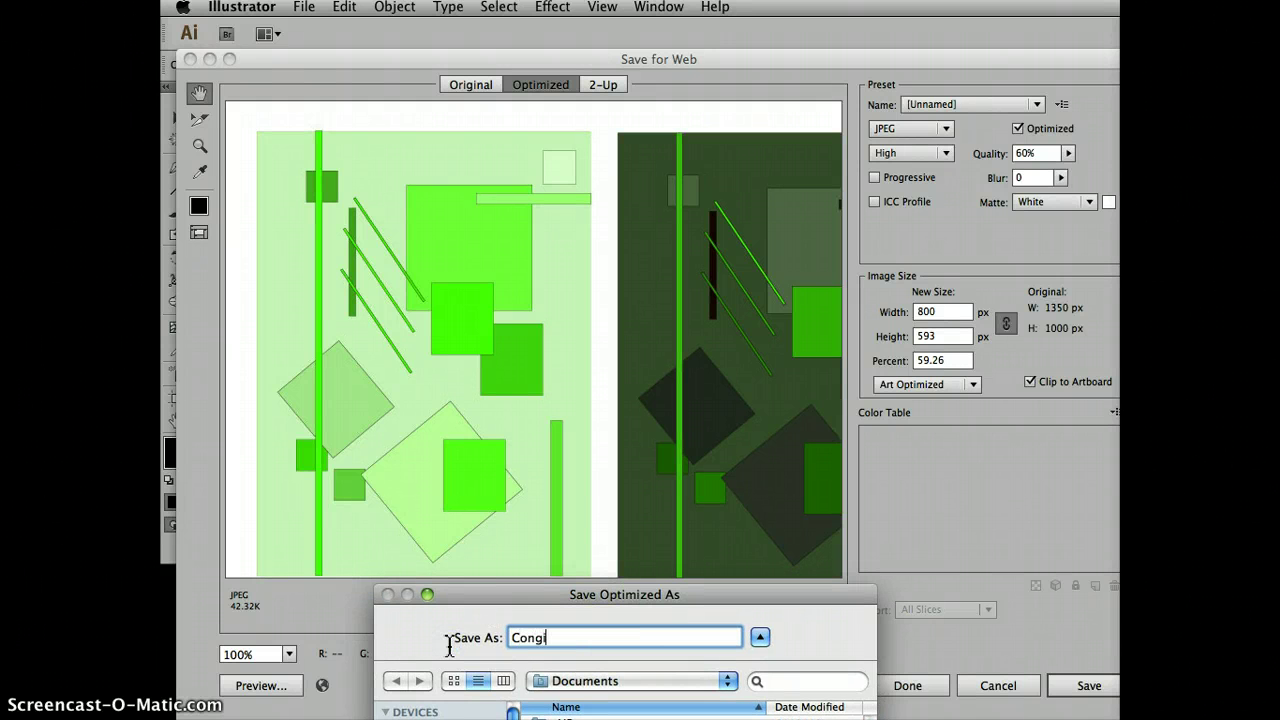
{"action": "key", "text": "BackSpace"}
{"action": "type", "text": "iglio"}
{"action": "type", "text": "_Josephin"}
{"action": "type", "text": "e_W1A4"}
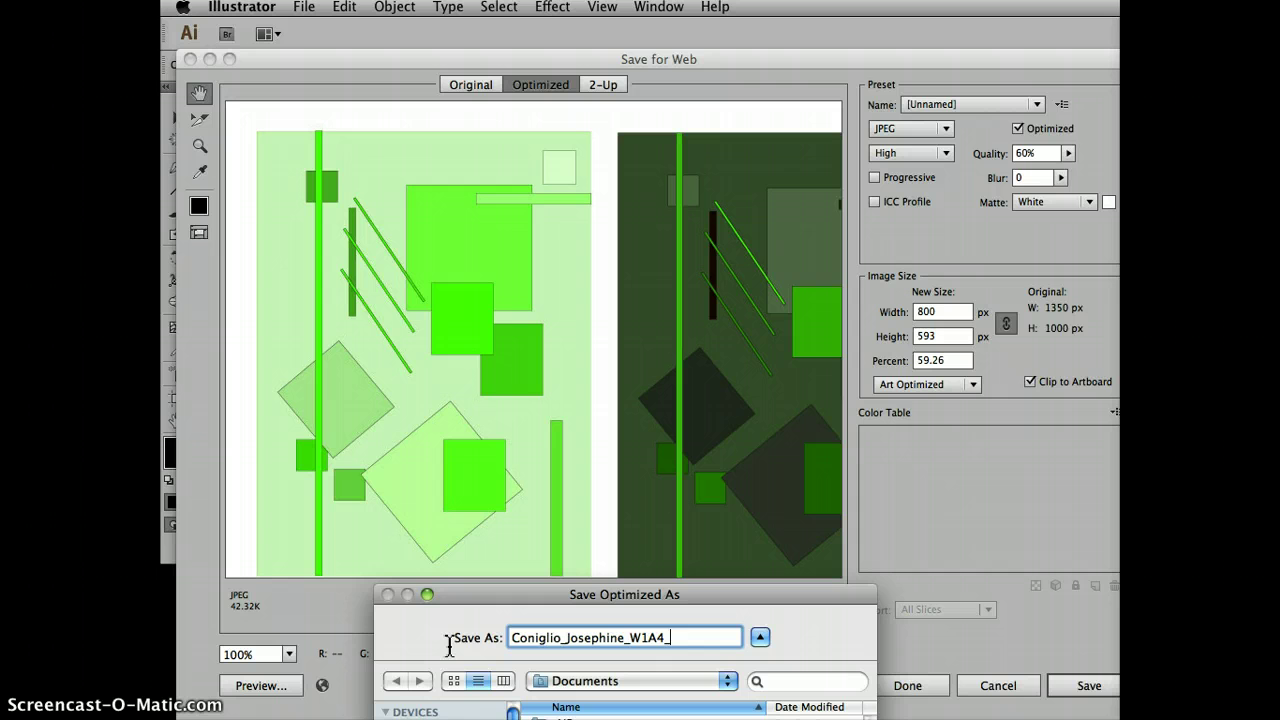
{"action": "type", "text": ".jpg"}
Save the JPEG into the Images / Templates folder
{"action": "key", "text": "super+shift+d"}
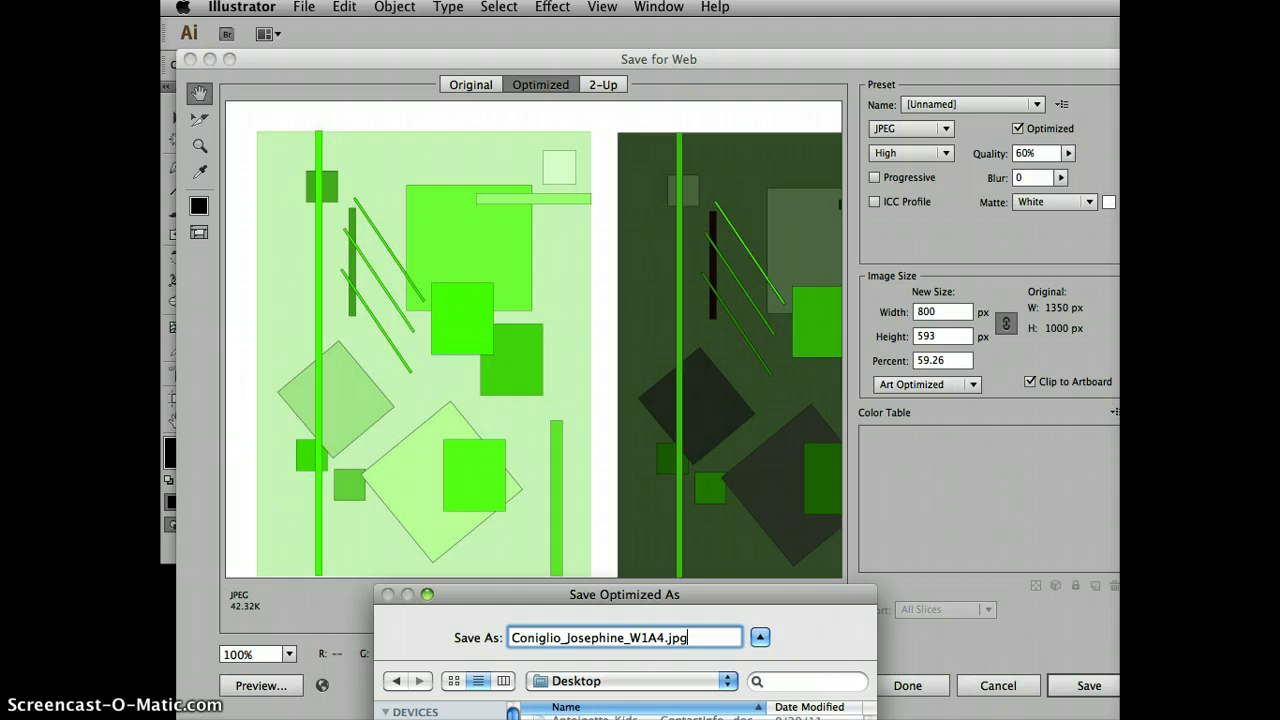
{"action": "key", "text": "Tab"}
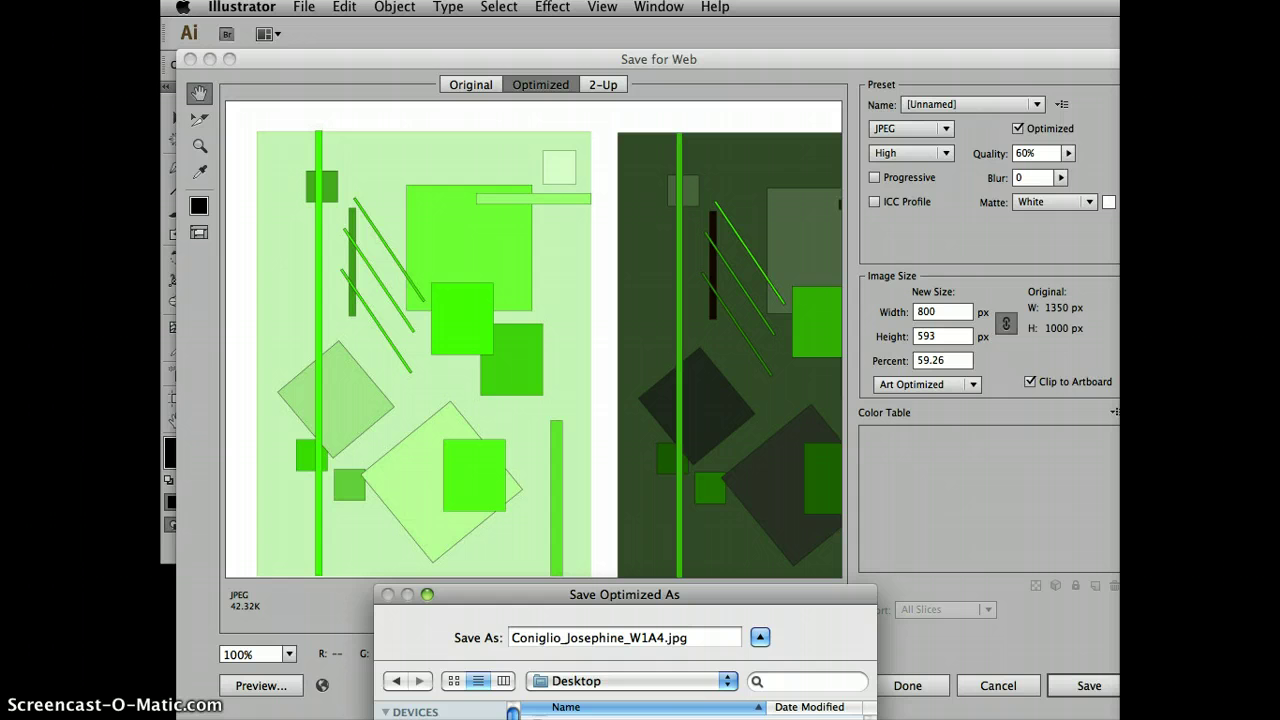
{"action": "key", "text": "Down"}
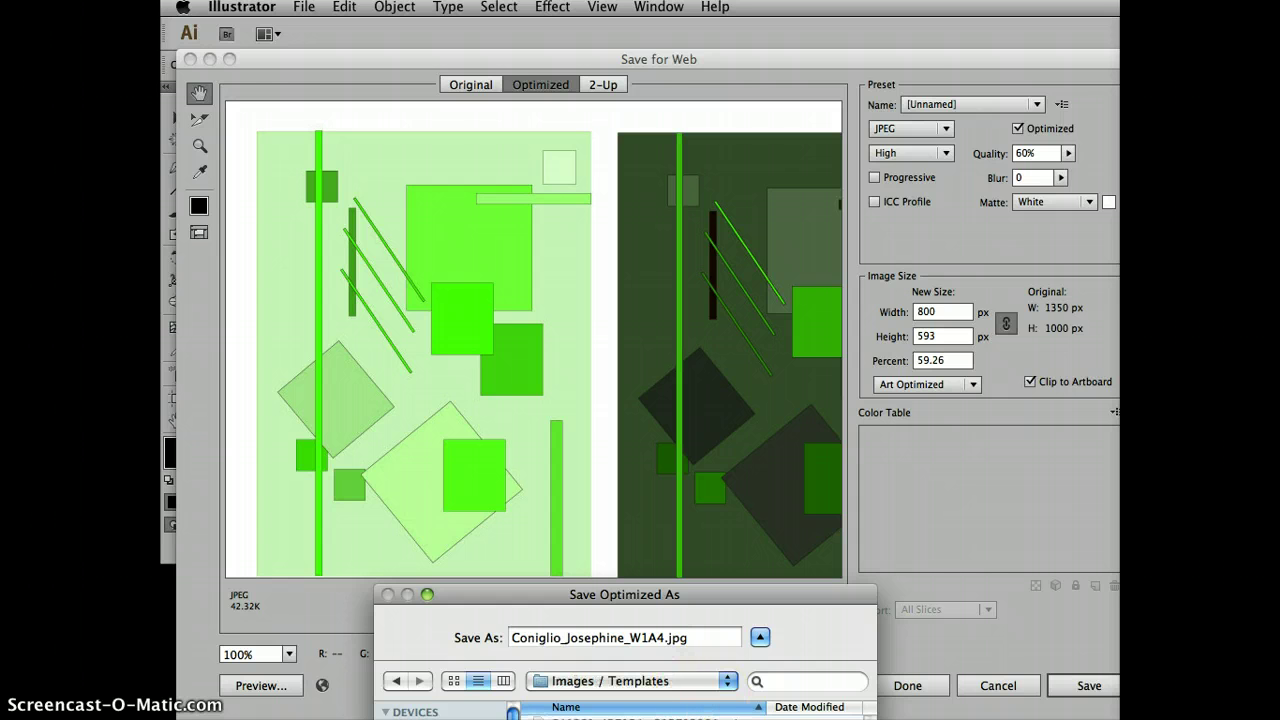
{"action": "key", "text": "Return"}
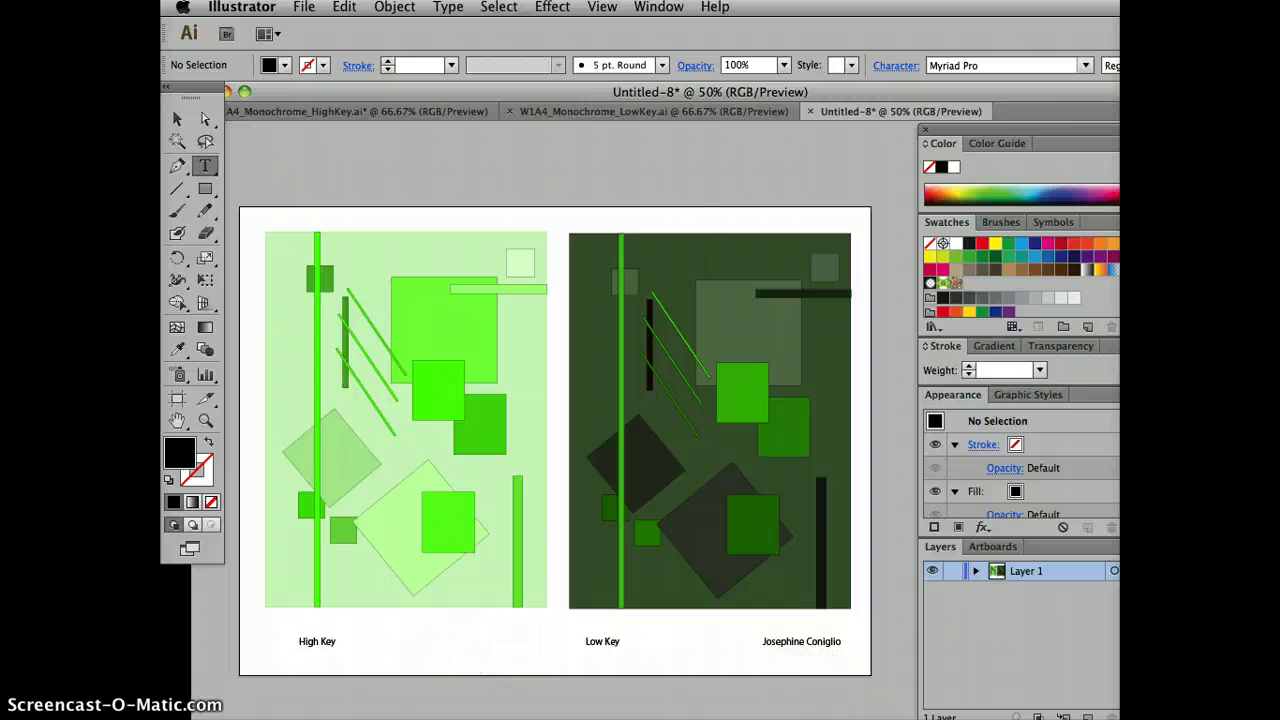
Clear the selection in W1A4_Monochrome_LowKey.ai, then return to W1A4_Monochrome_HighKey.ai and deselect its artwork
{"action": "left_click", "coordinate": [630, 111]}
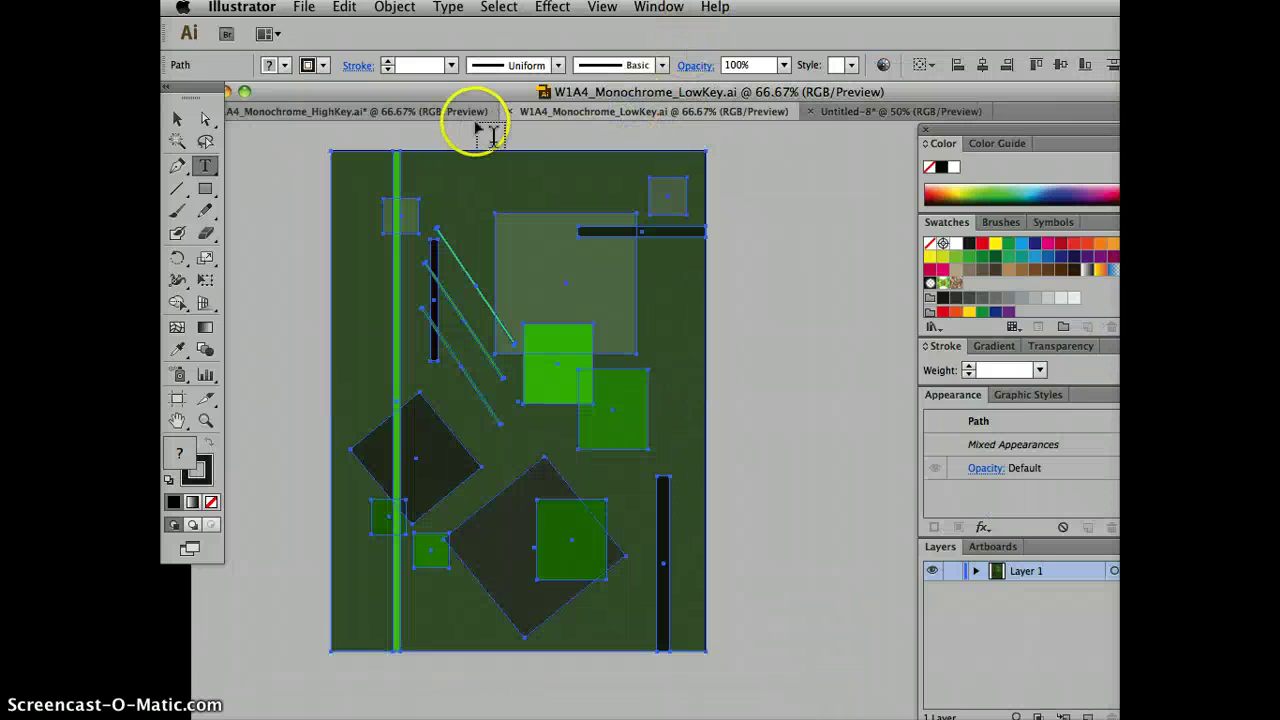
{"action": "left_click", "coordinate": [820, 322]}
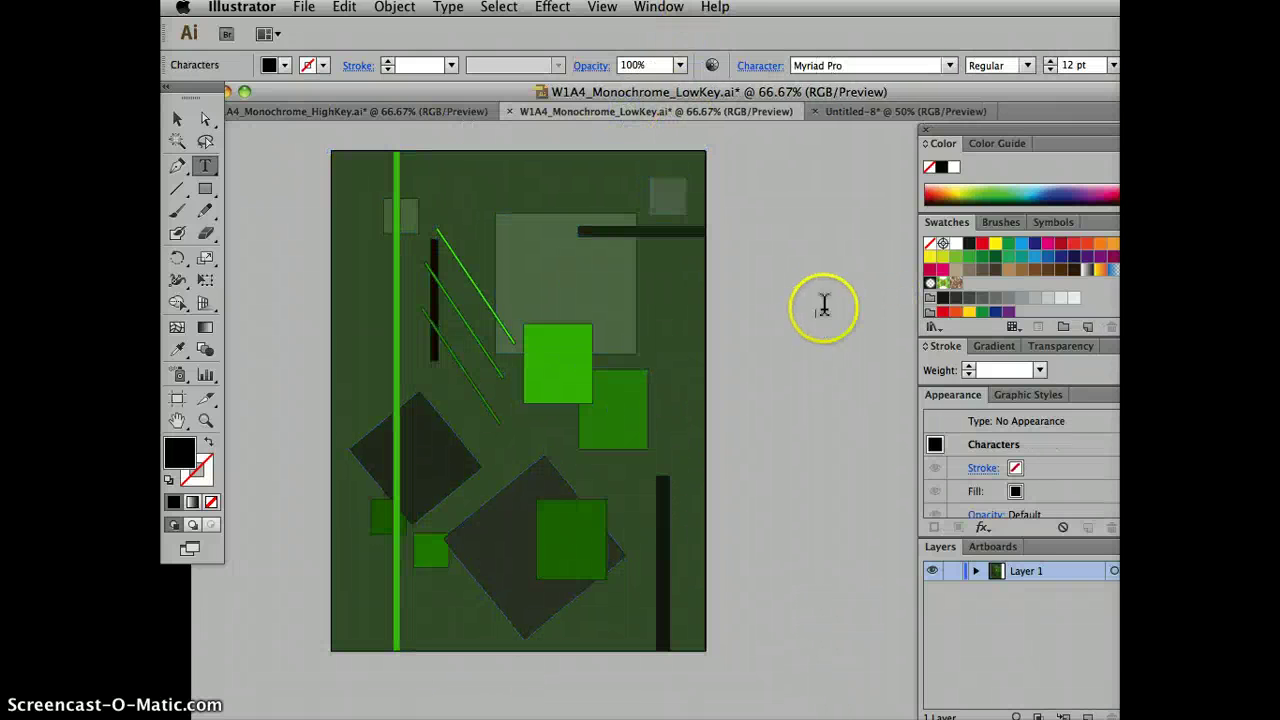
{"action": "left_click", "coordinate": [345, 111]}
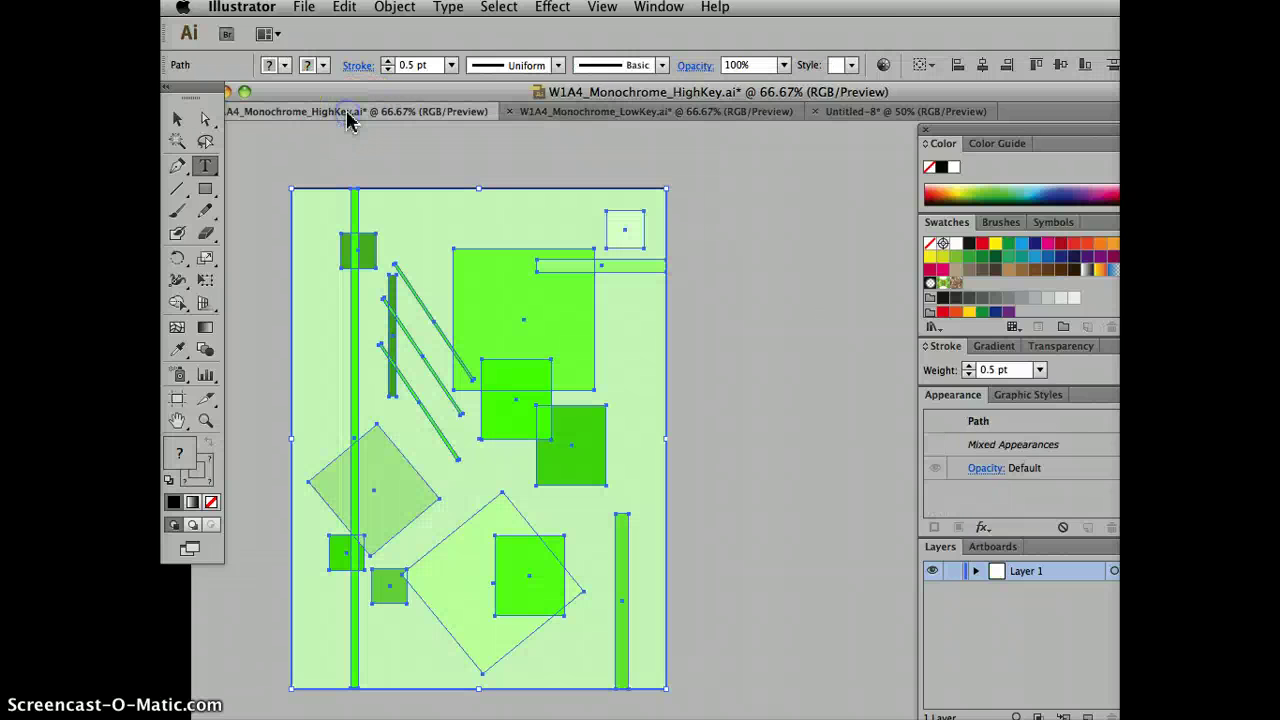
{"action": "left_click", "coordinate": [750, 220]}
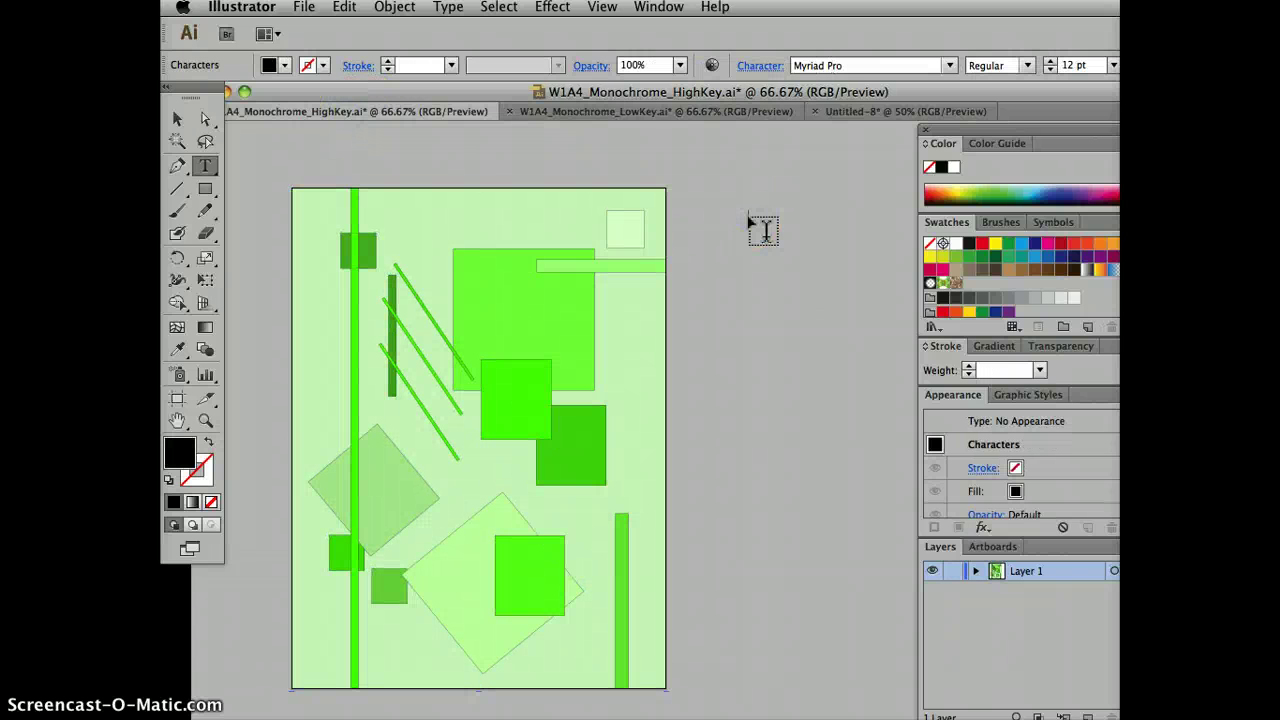